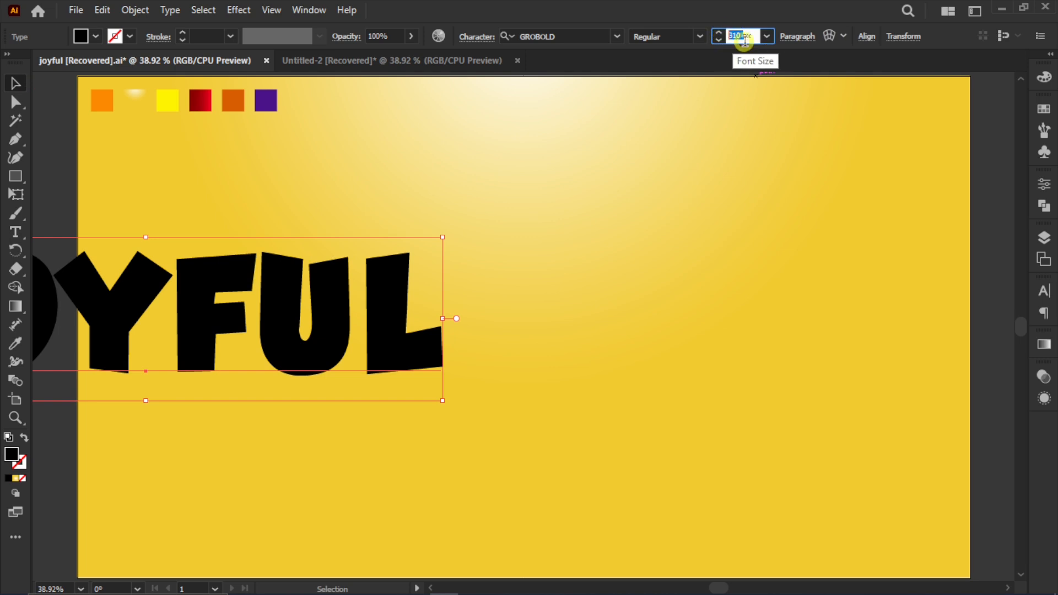
- Review the JOYFUL text's paragraph settings and choose GROBOLD as its font
click(779, 43)
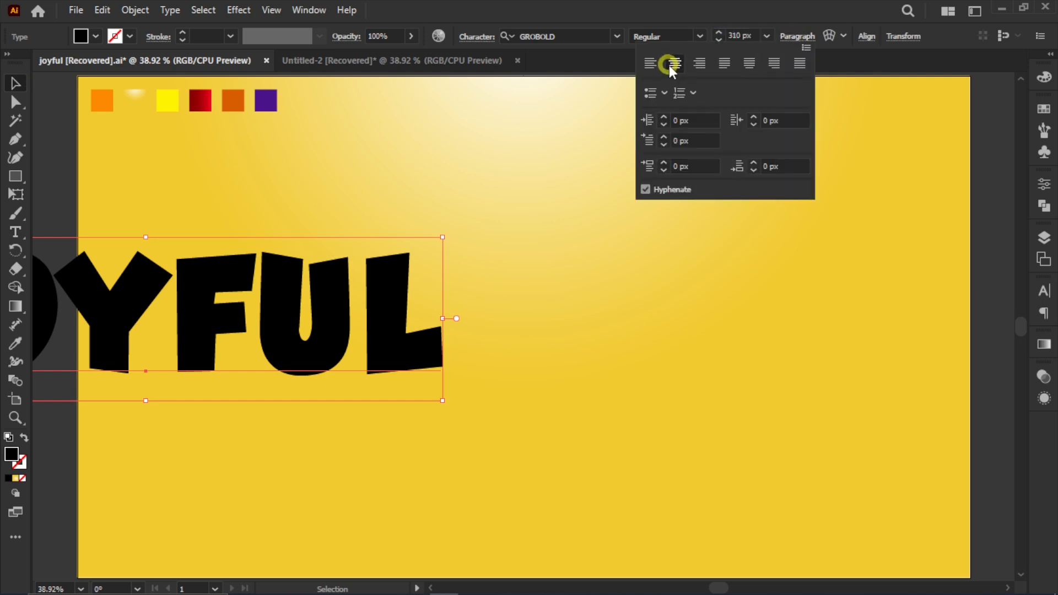
click(618, 36)
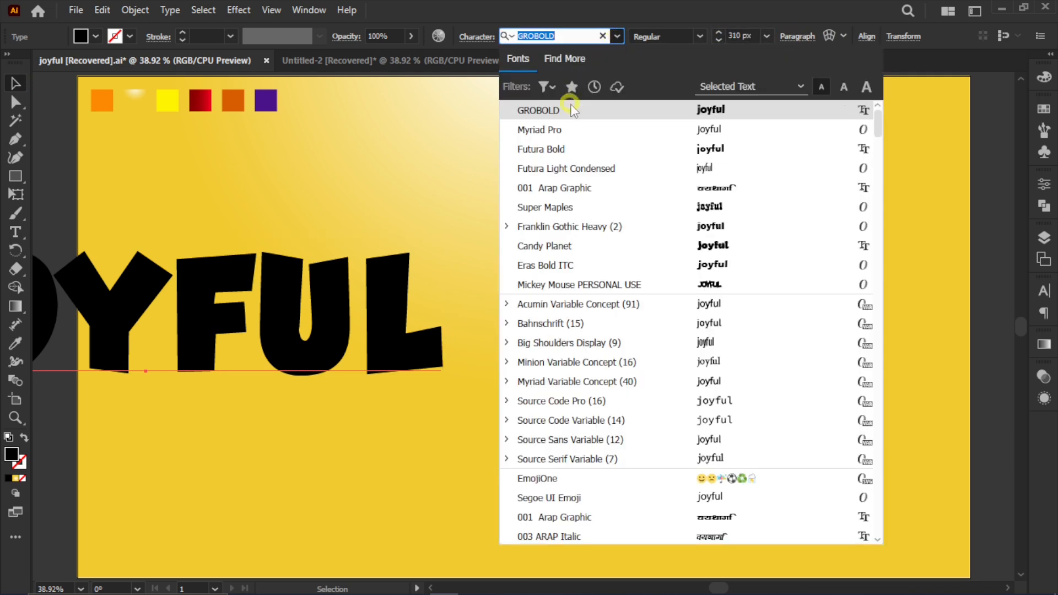
click(562, 104)
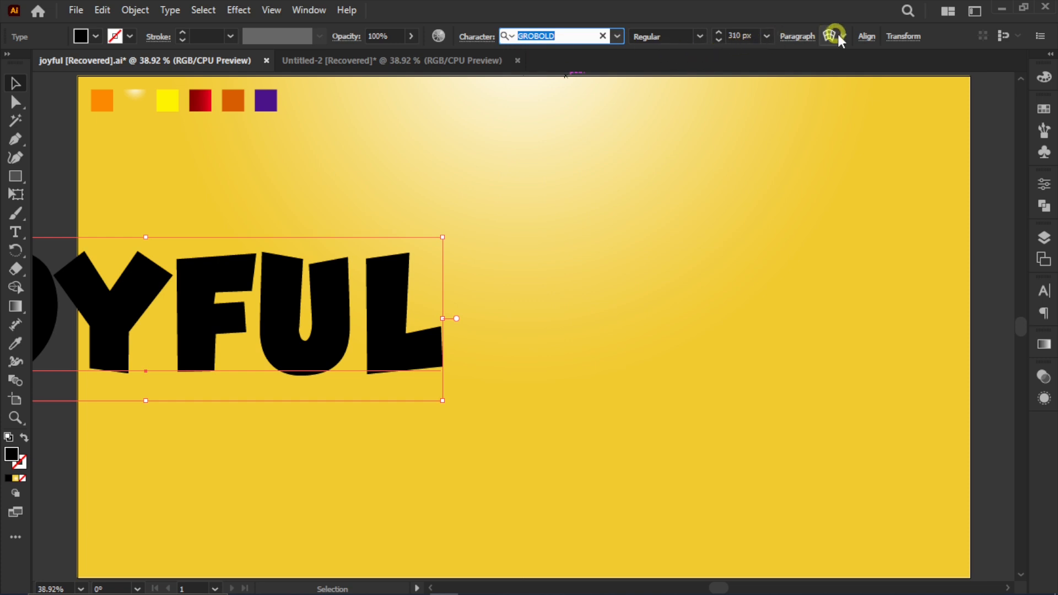
- Center the JOYFUL text horizontally and vertically on the artboard
click(866, 36)
click(736, 80)
click(832, 80)
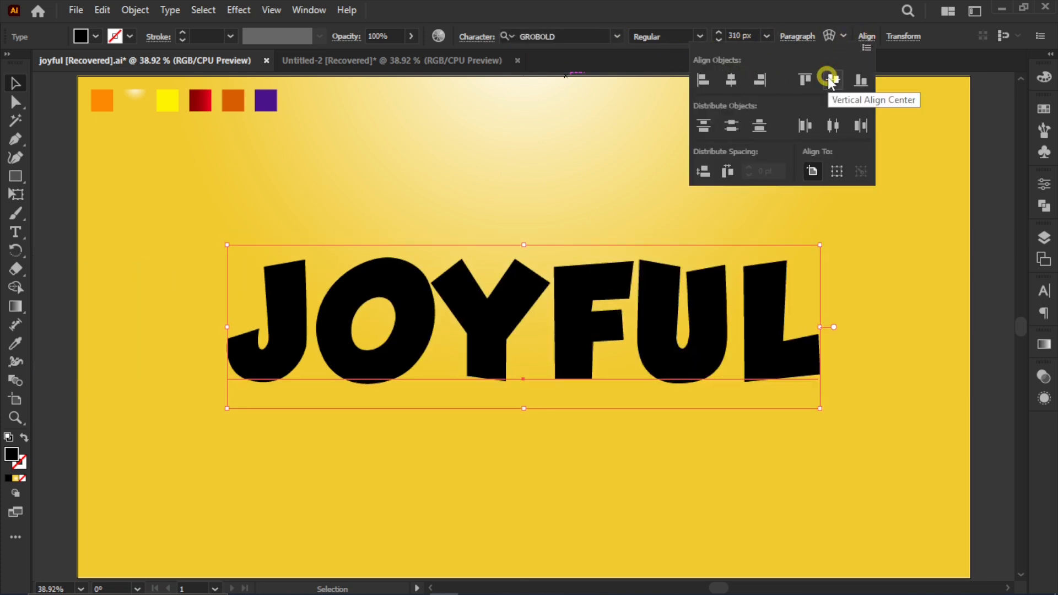
click(866, 37)
- Convert the JOYFUL text into a compound shape
click(1043, 206)
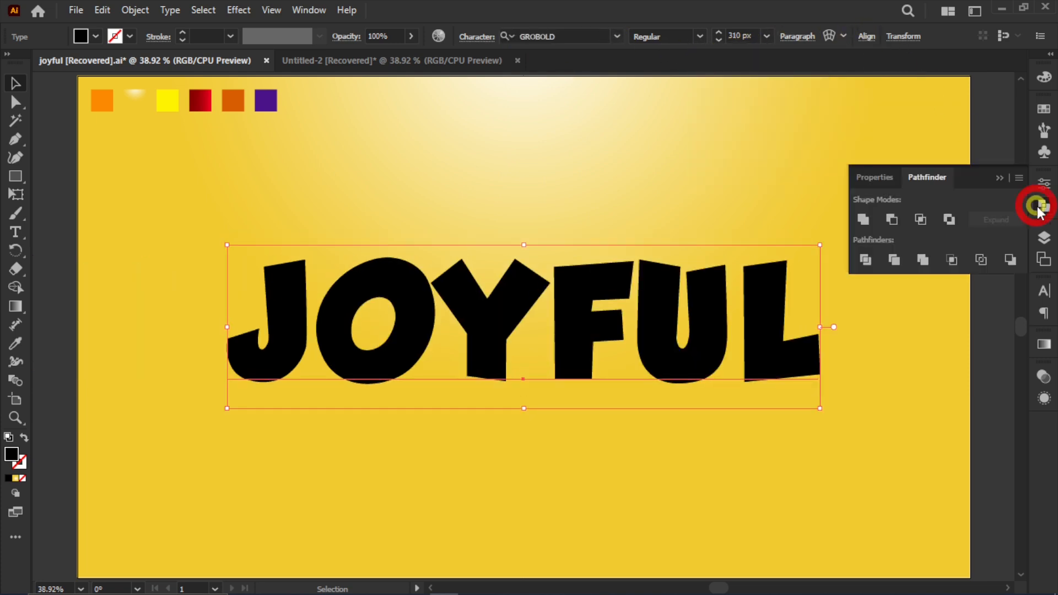
click(1019, 178)
click(961, 242)
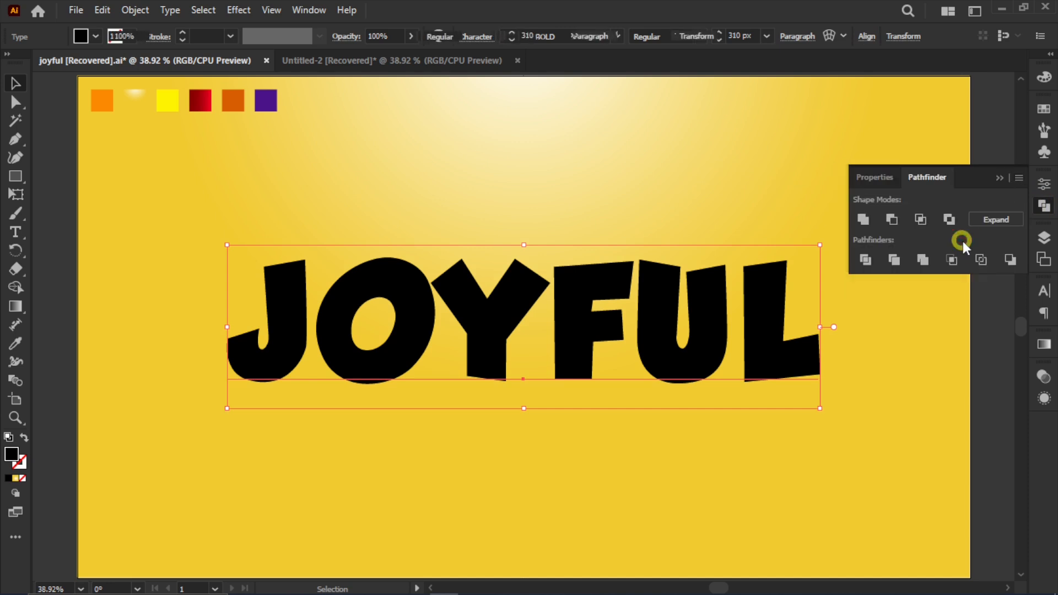
click(1042, 205)
- Clear the compound shape's base fill and apply the cream-to-orange gradient swatch as its fill
click(22, 478)
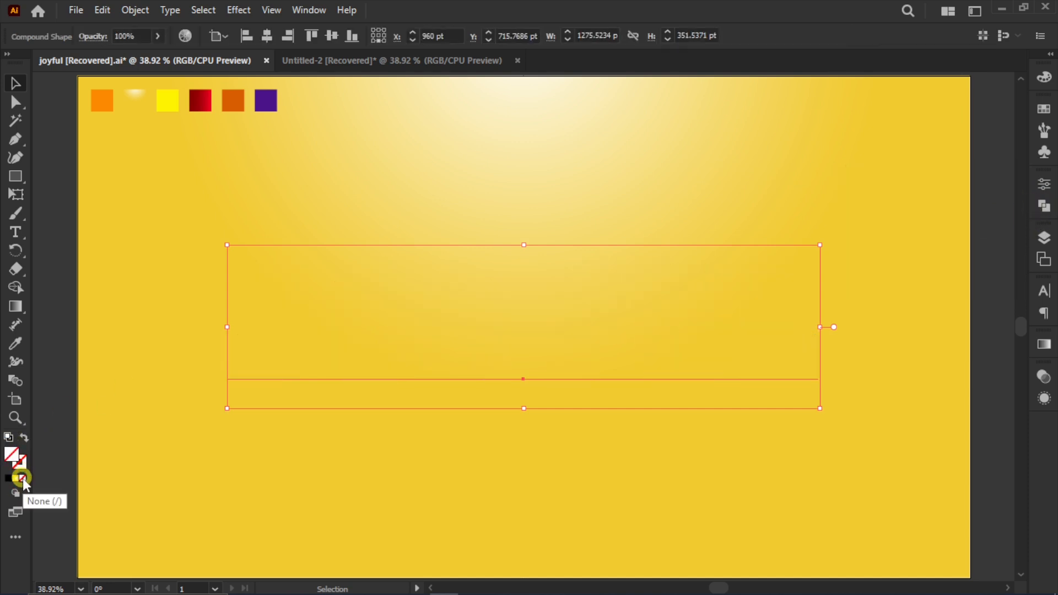
click(1035, 400)
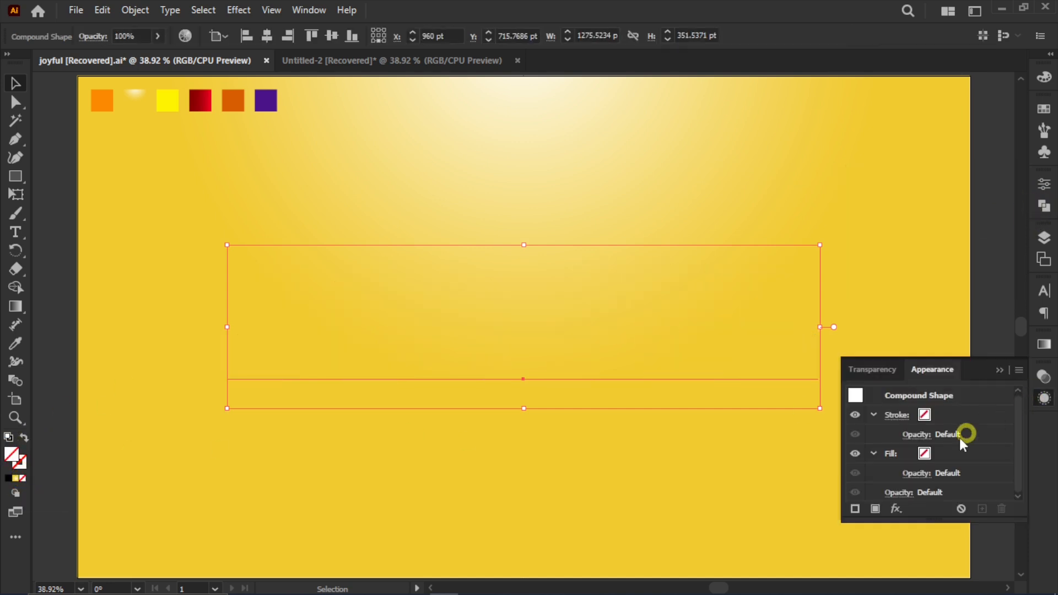
click(923, 454)
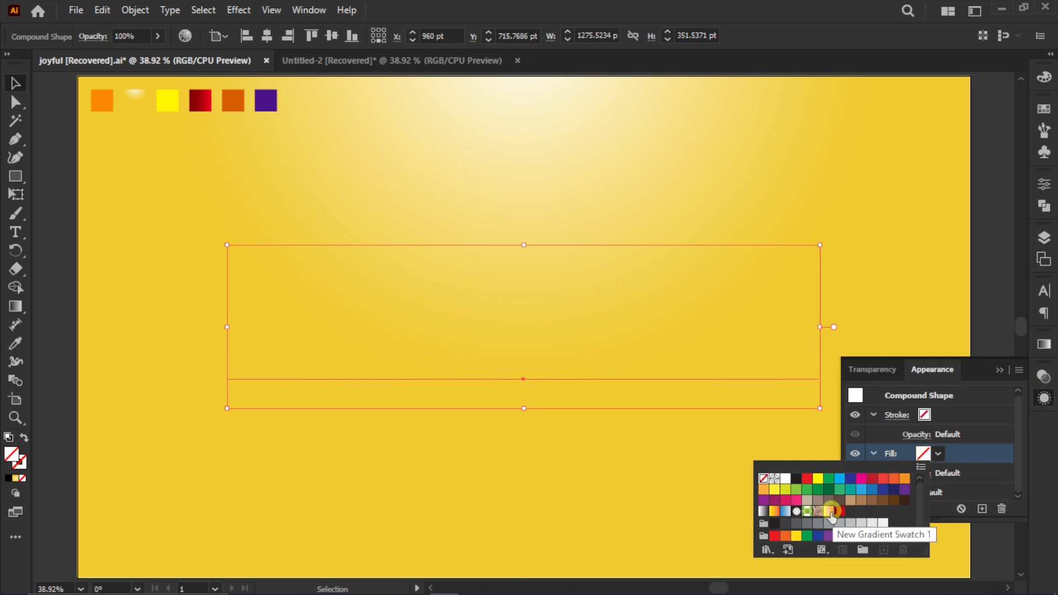
click(820, 510)
click(945, 457)
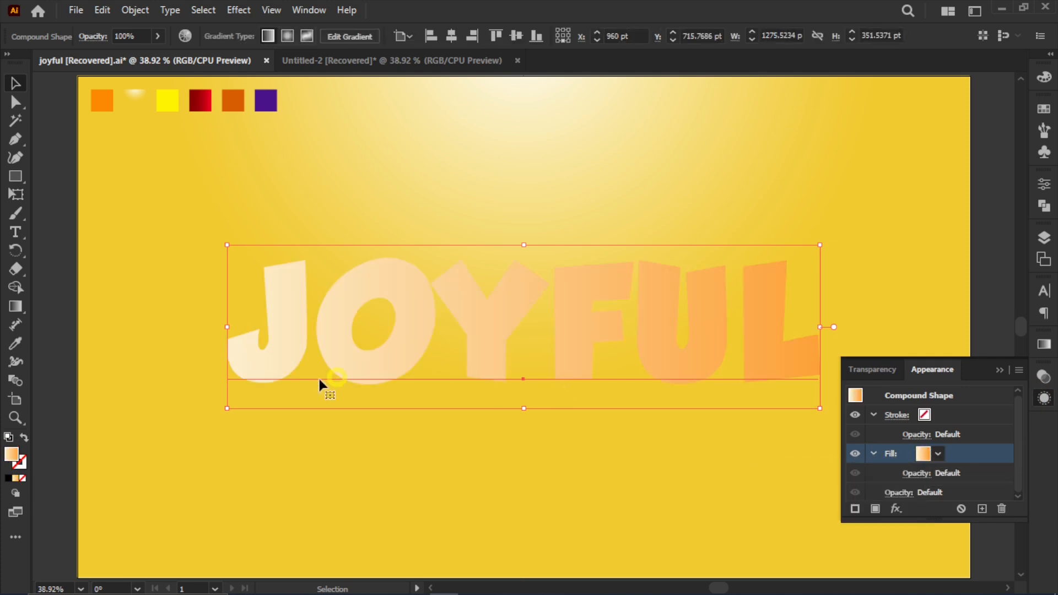
- Set the fill gradient's end stop to a deeper orange and its start stop to cream fcefcd
click(15, 306)
click(1036, 344)
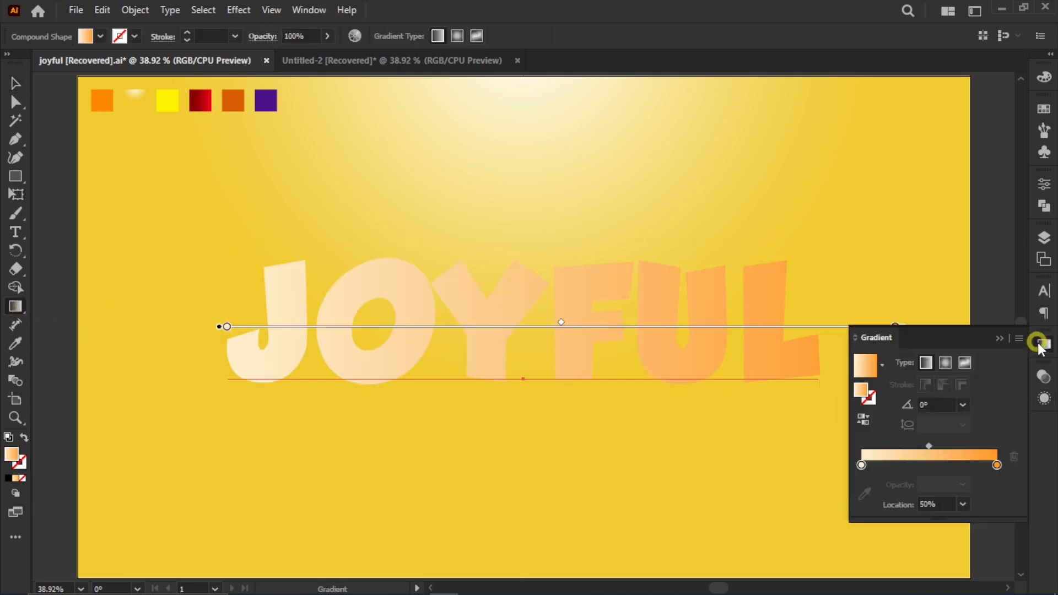
double_click(996, 465)
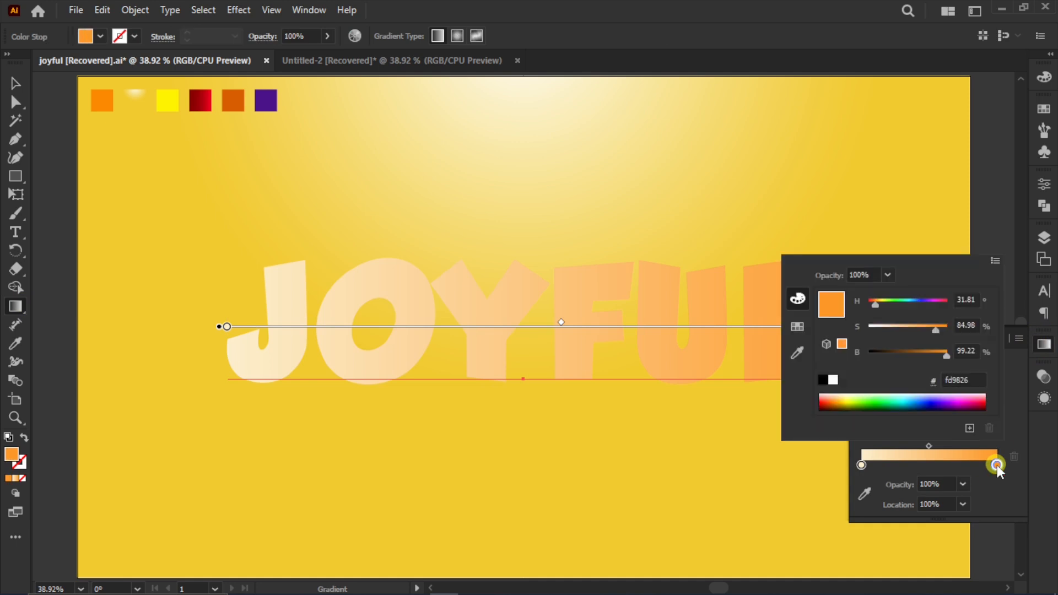
click(974, 380)
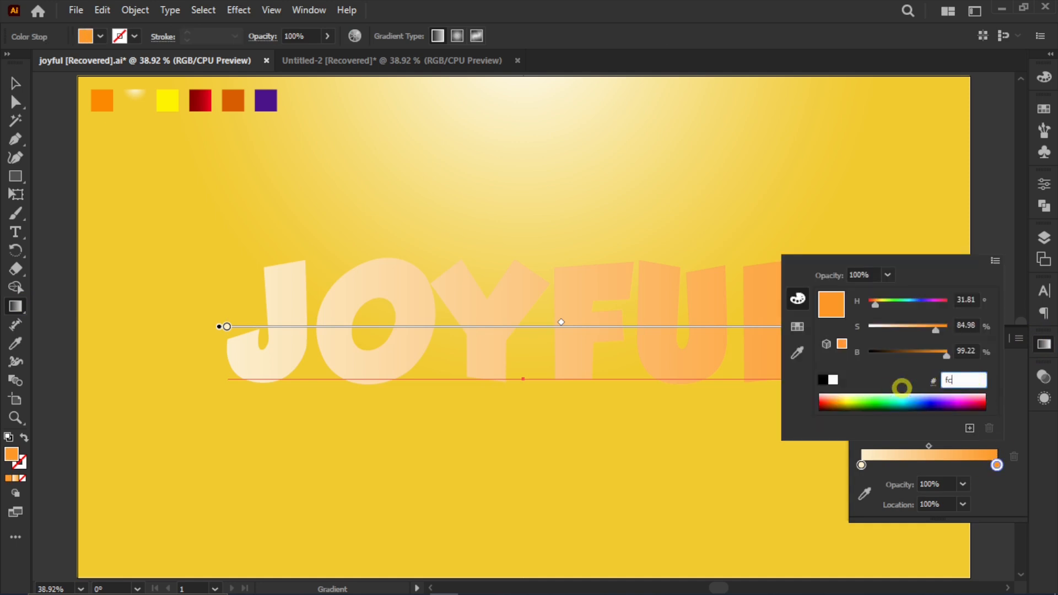
key(Return)
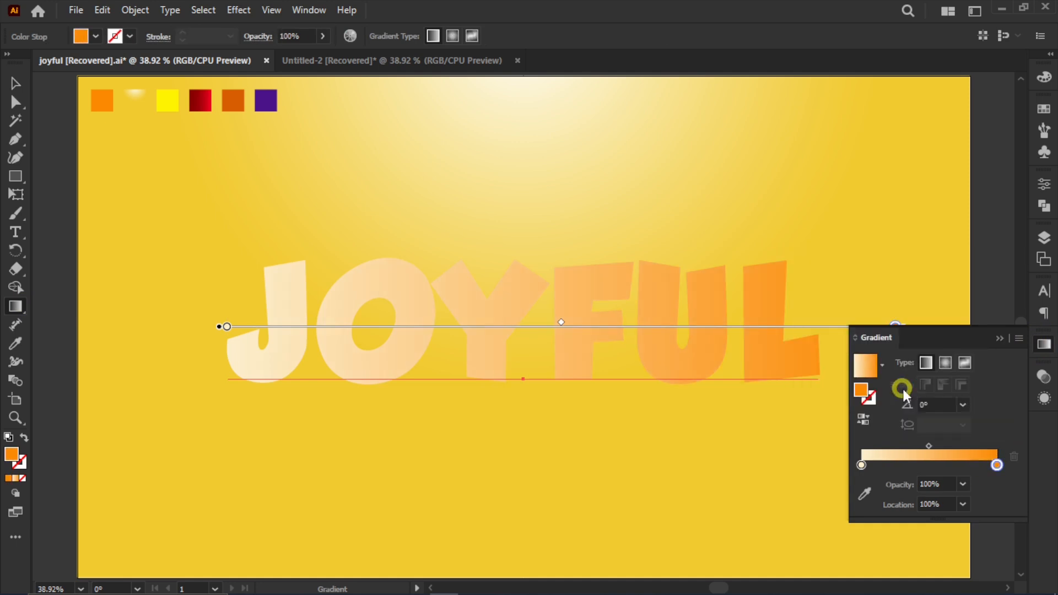
double_click(860, 464)
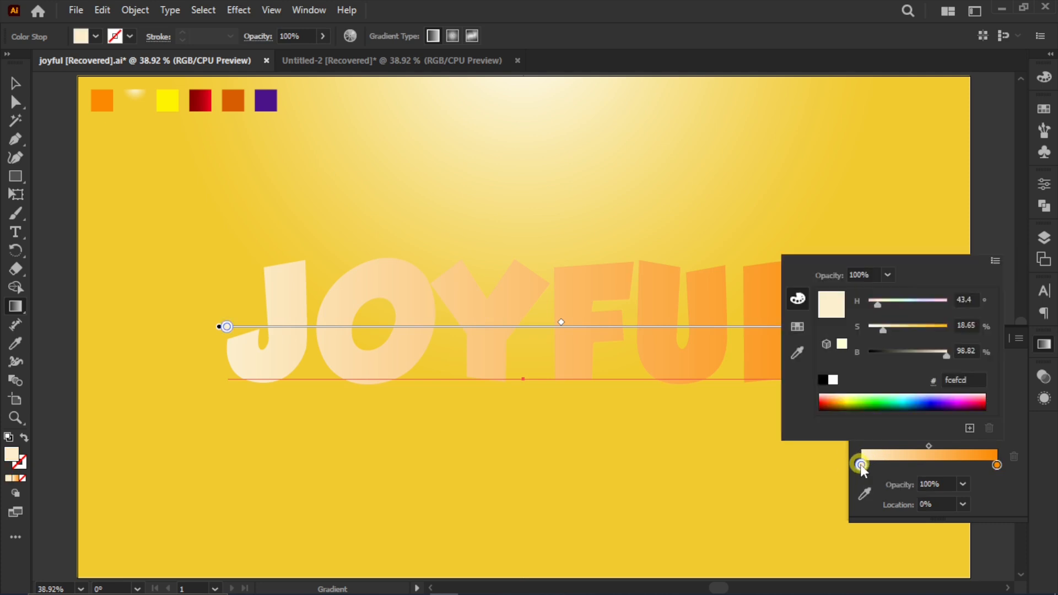
click(972, 380)
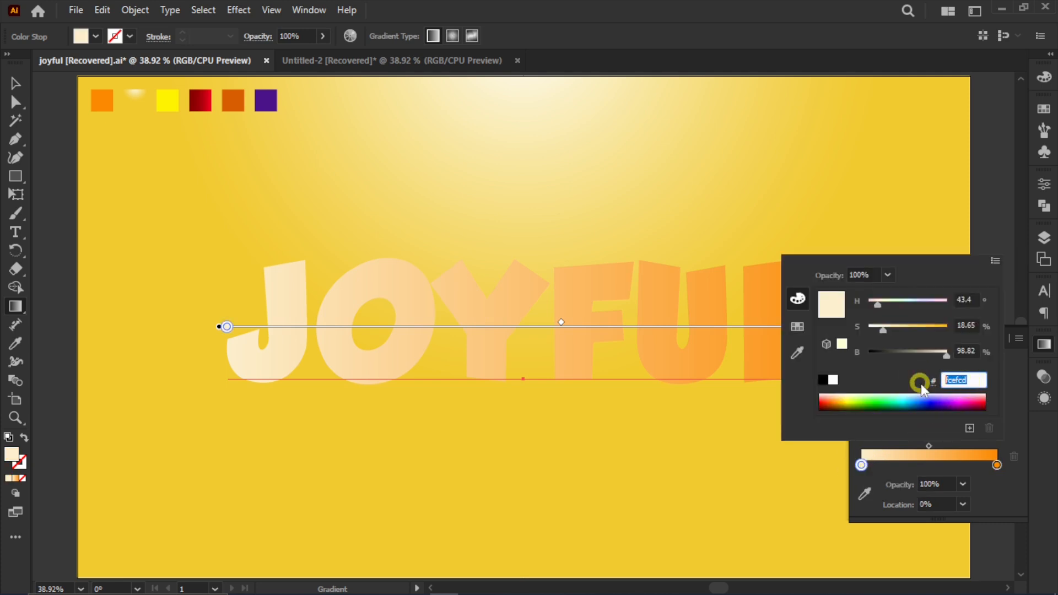
key(Return)
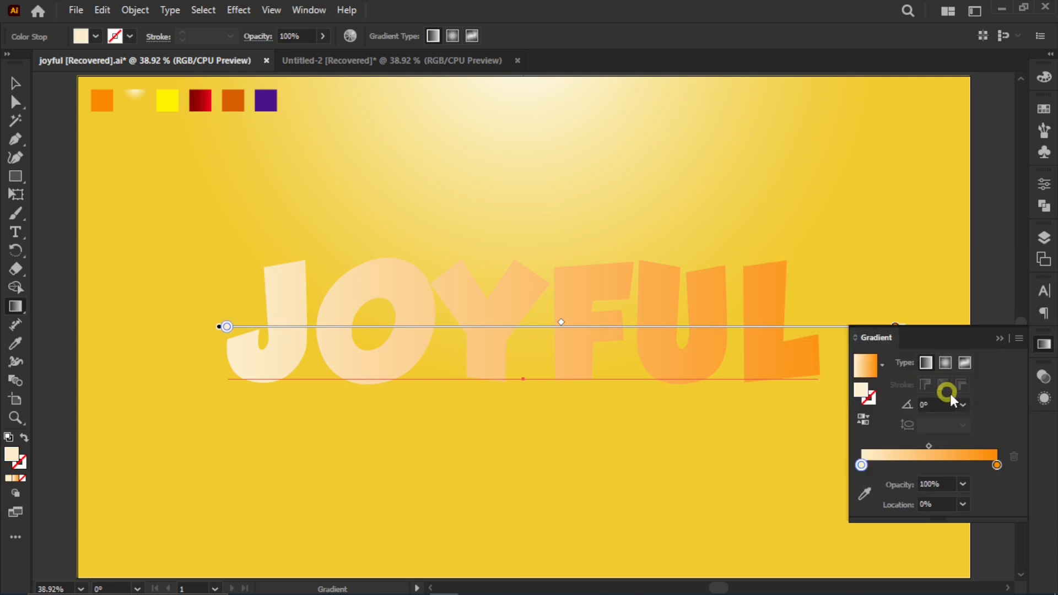
- Set the fill gradient's angle to 90° and reverse it so cream is at the letters' top
click(963, 403)
click(982, 179)
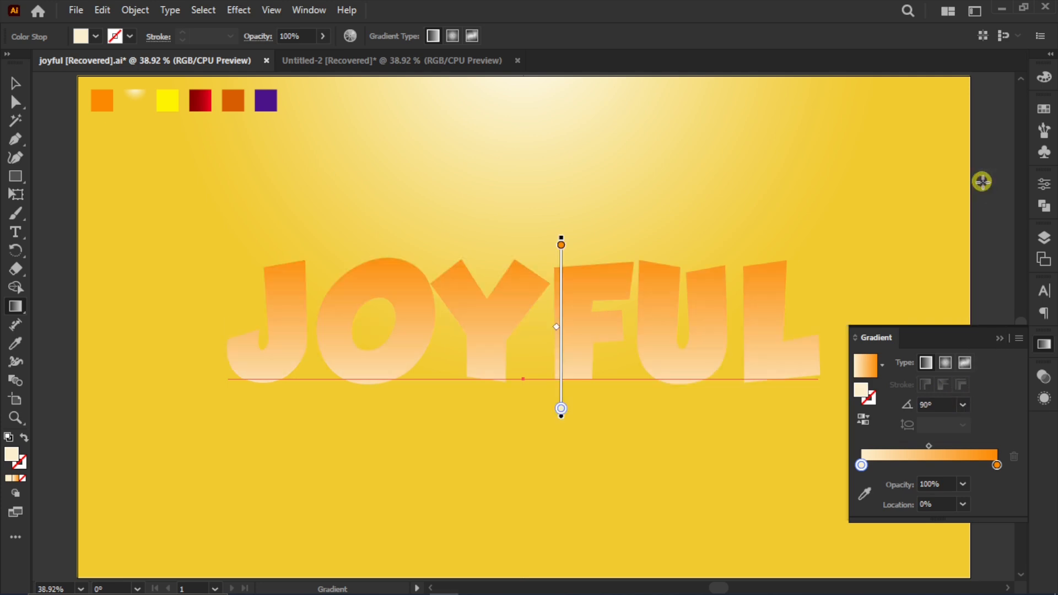
click(863, 417)
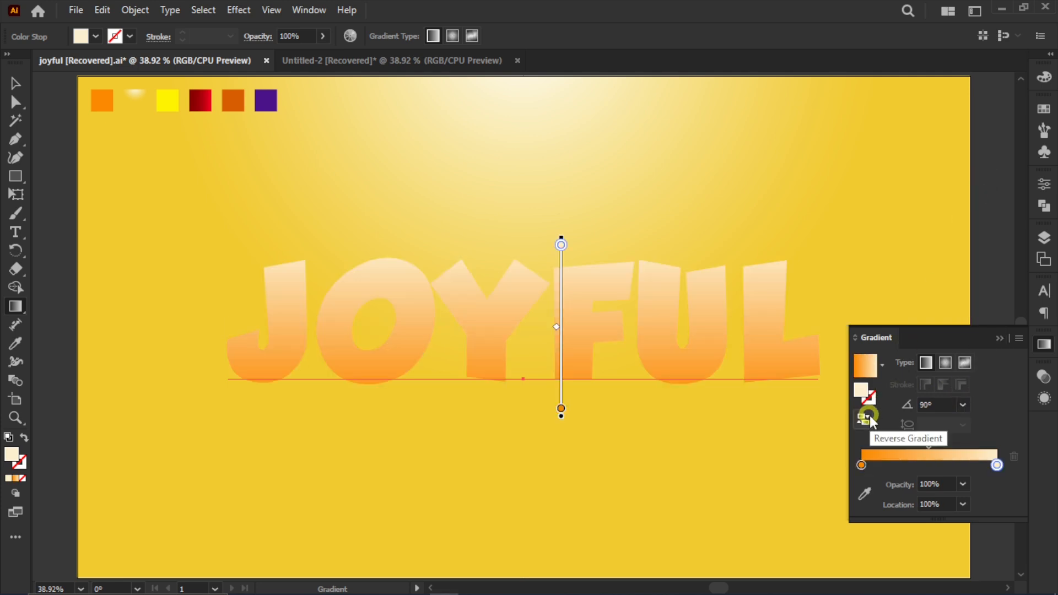
- Shorten the gradient at both ends so it spans only the height of the letters
click(561, 410)
drag(560, 392, 560, 365)
drag(523, 210, 523, 255)
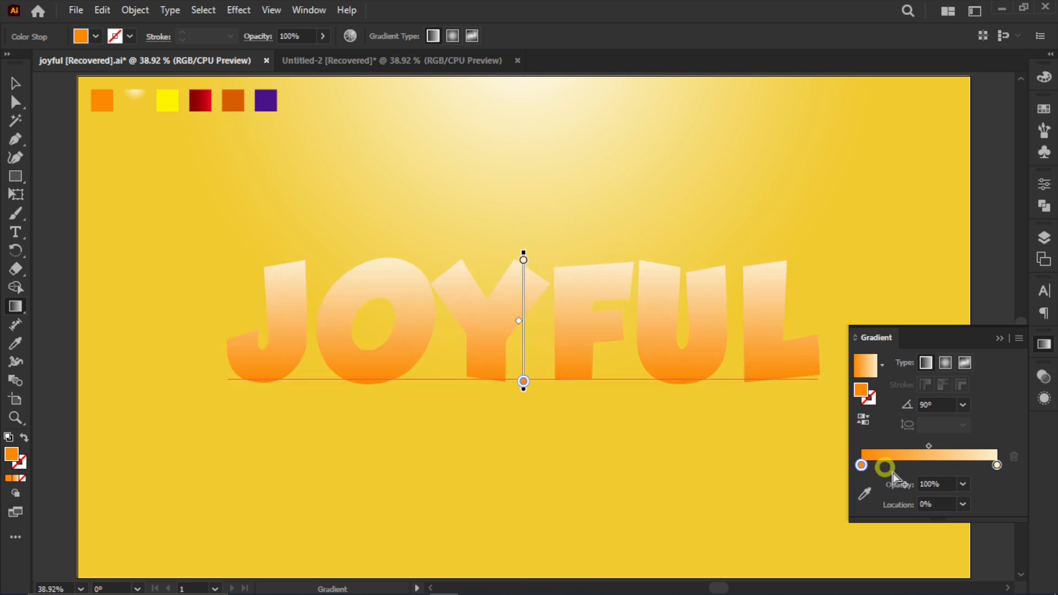
- Set the location of the gradient's midpoint to 67%
click(928, 445)
click(931, 499)
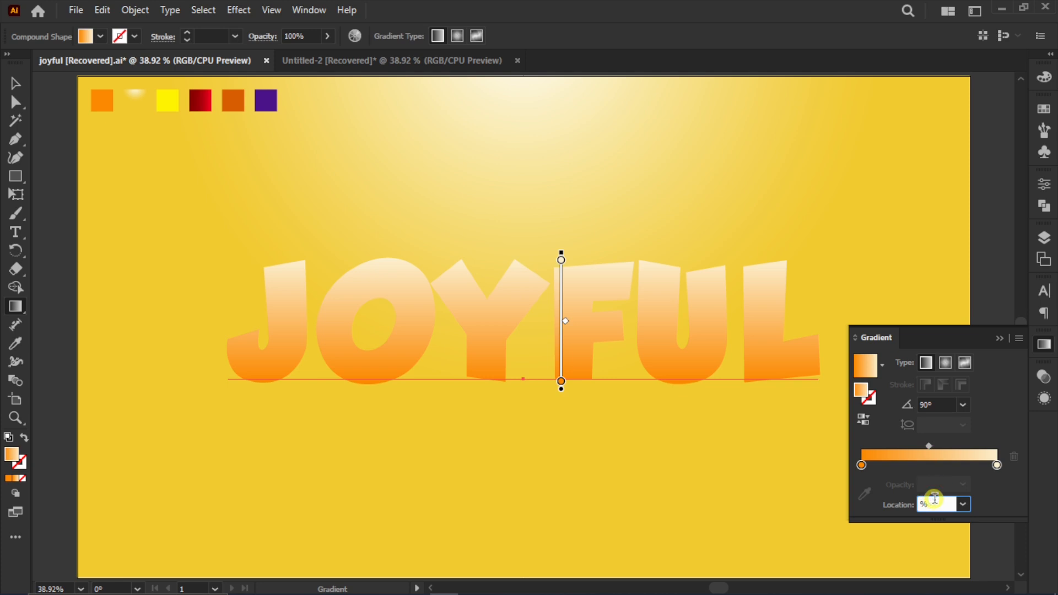
text(67)
key(Return)
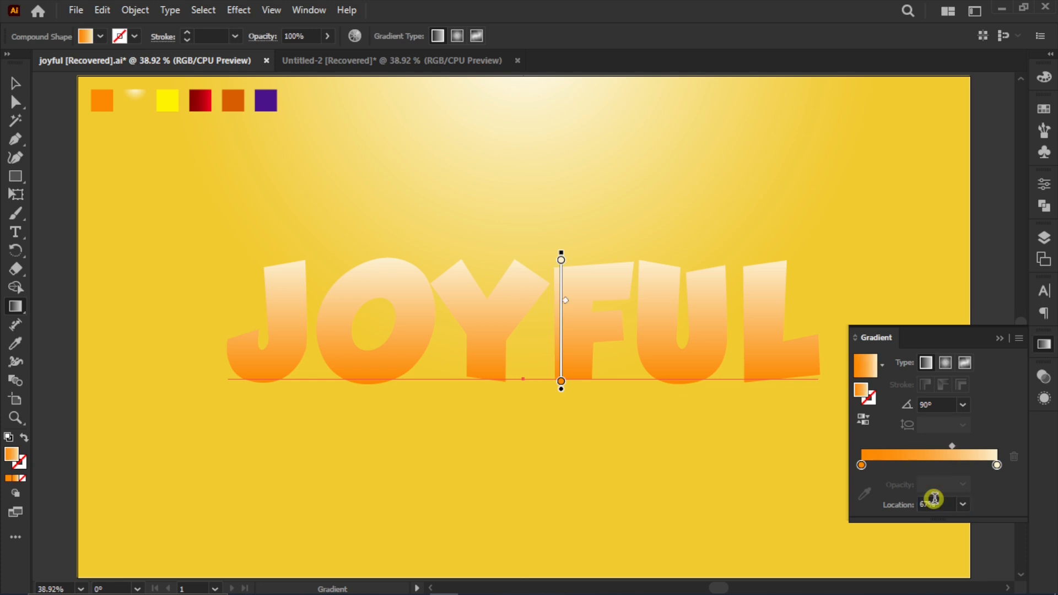
click(1044, 344)
- Give the compound shape a 10 px stroke in the orange sampled from the first reference square
click(1043, 397)
click(919, 414)
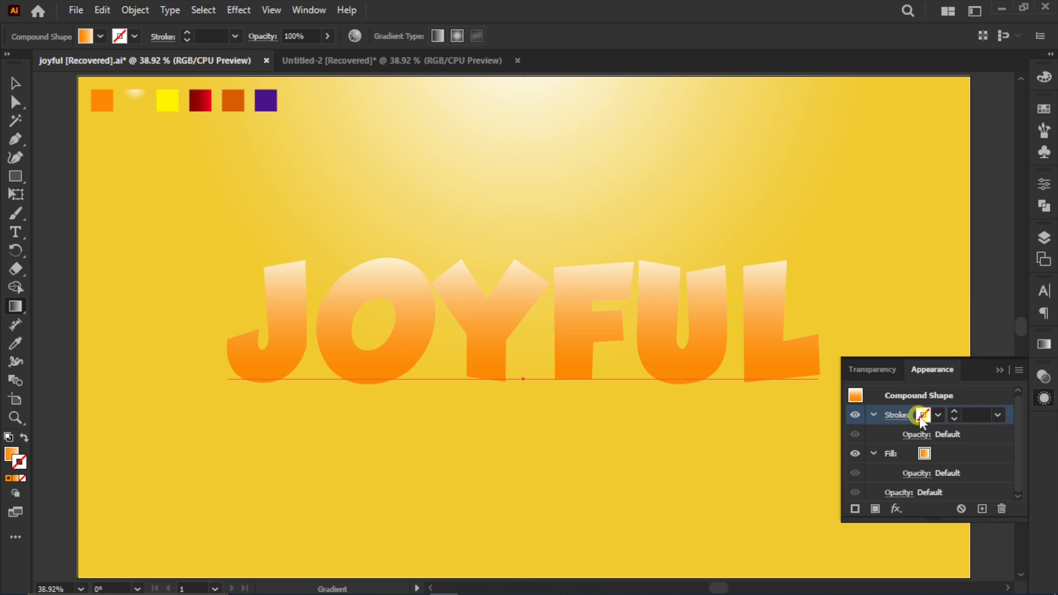
click(988, 413)
click(988, 413)
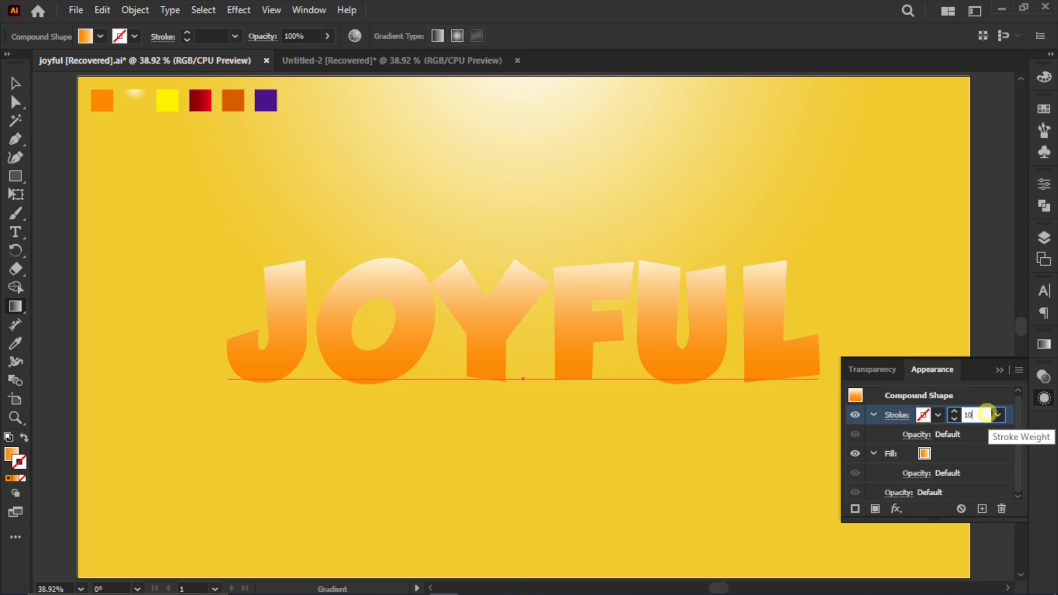
click(12, 342)
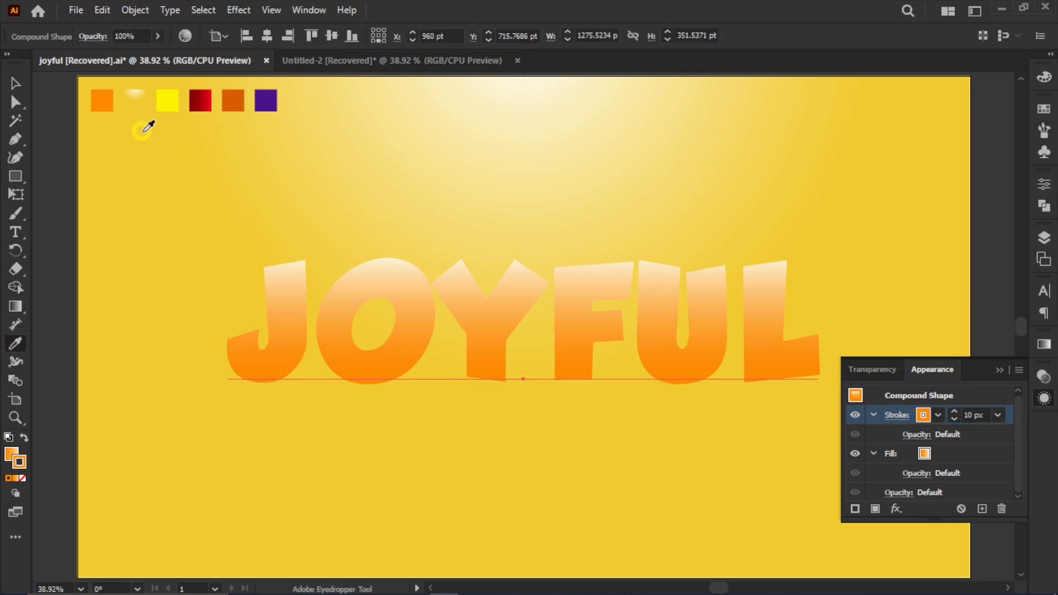
shift+click(105, 100)
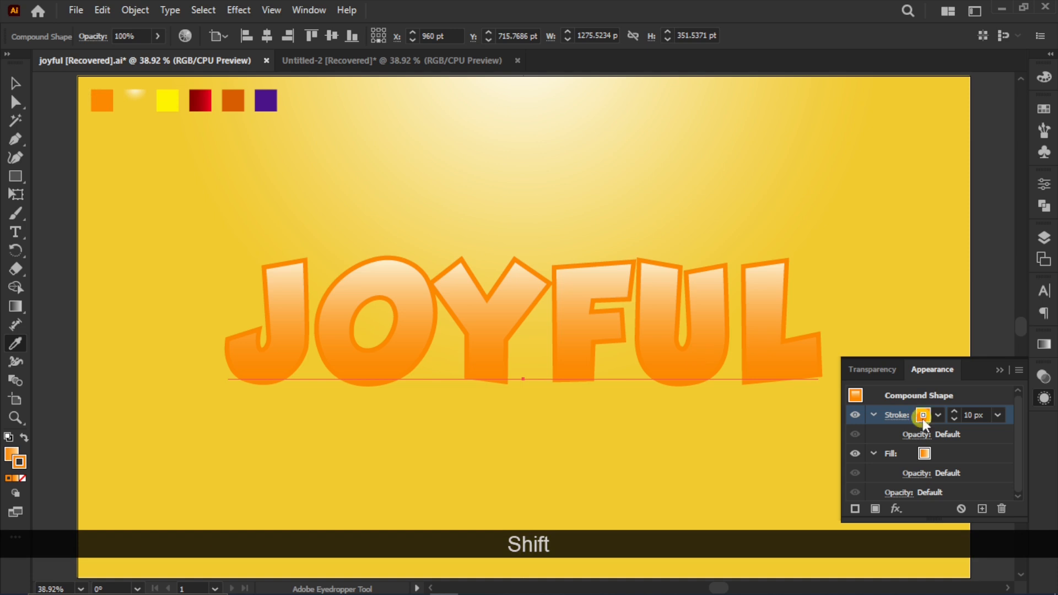
- Apply an Offset Path effect of -5 px to the orange stroke
click(965, 415)
click(893, 508)
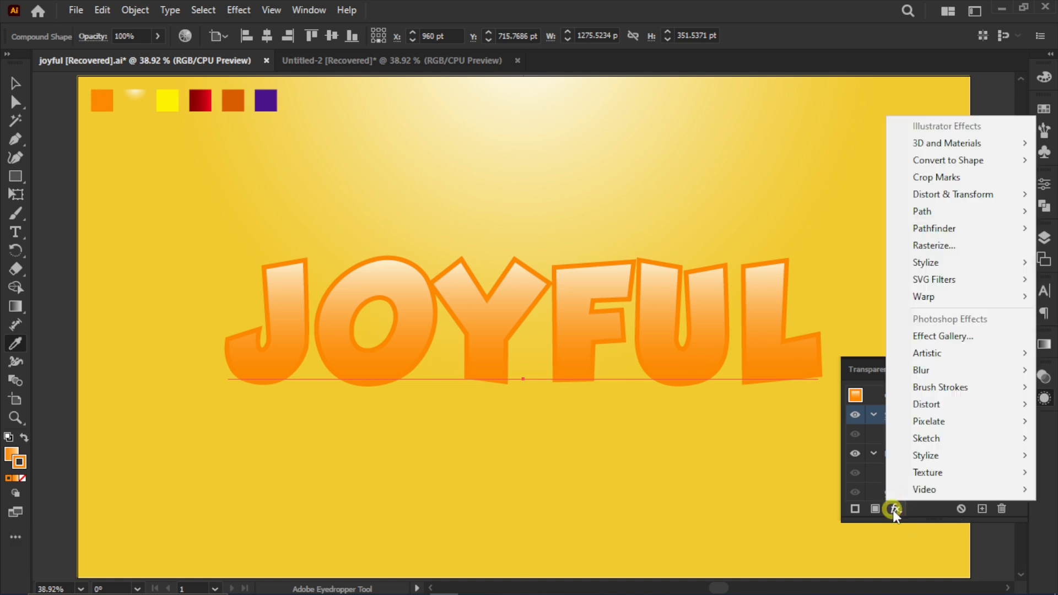
mouse_move(964, 216)
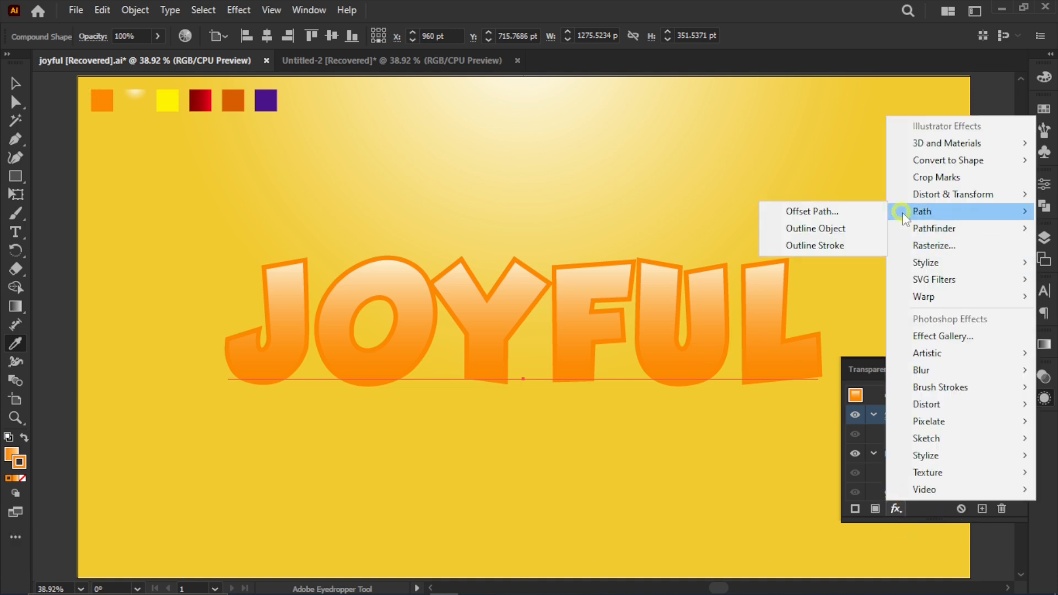
click(859, 212)
key(BackSpace)
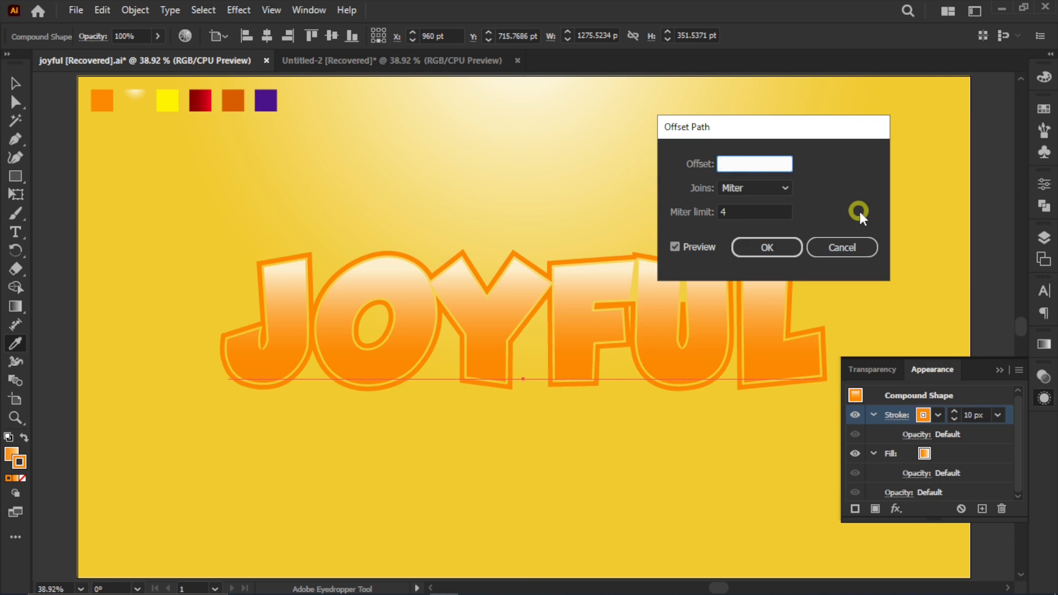
text(-5)
click(783, 249)
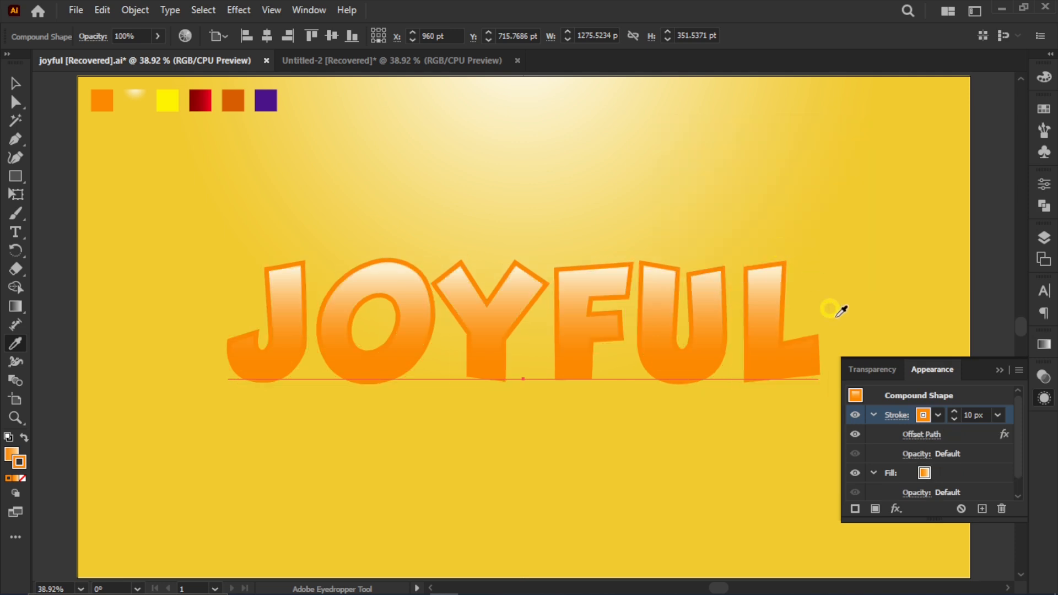
- Duplicate the gradient fill and change the lower copy to solid yellow
drag(1016, 427, 1012, 495)
click(971, 455)
click(981, 508)
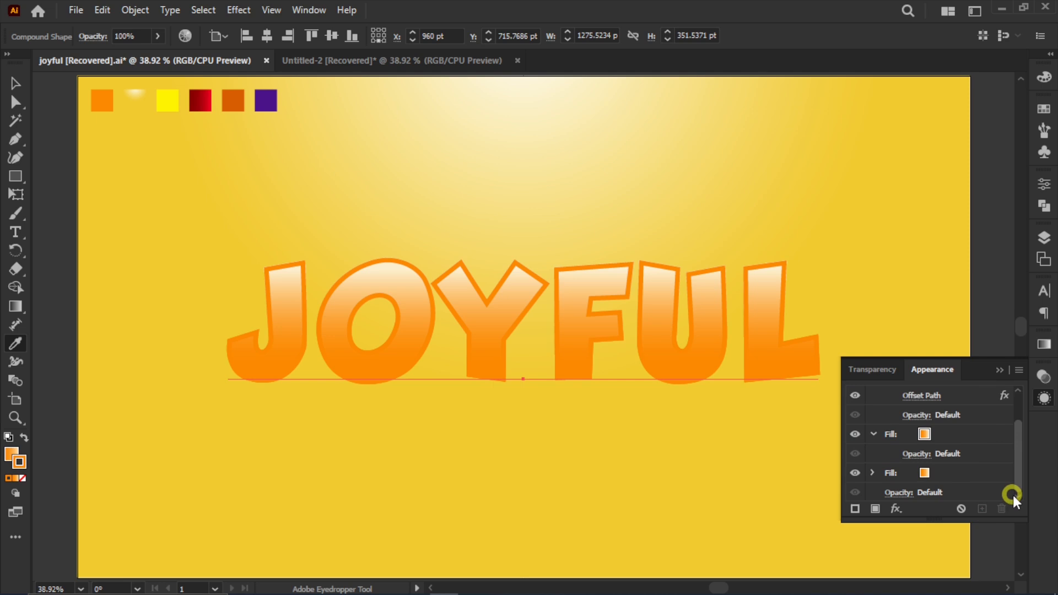
click(874, 472)
click(968, 474)
click(936, 474)
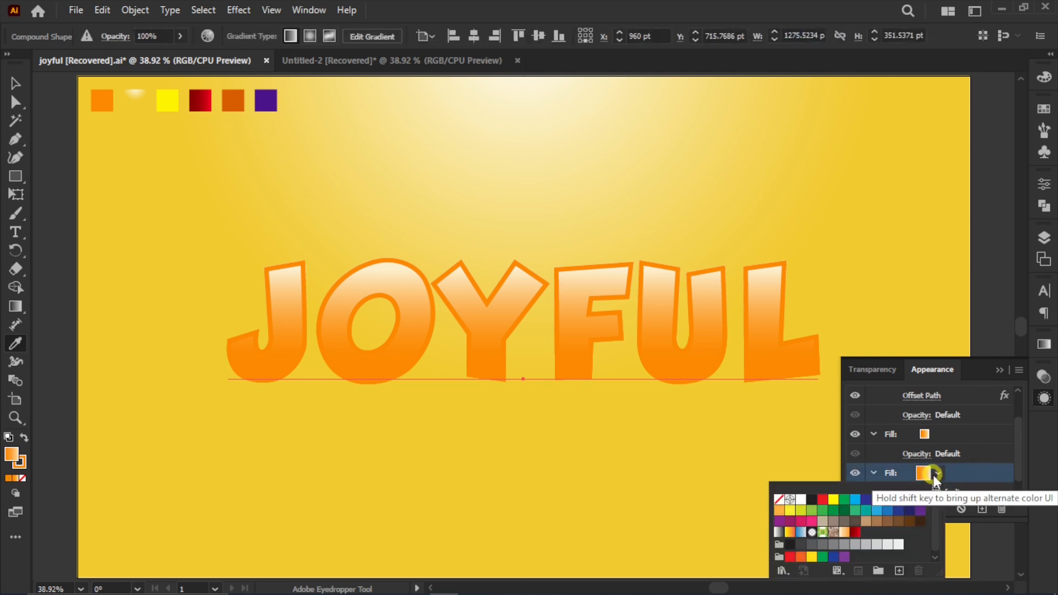
click(833, 499)
click(941, 468)
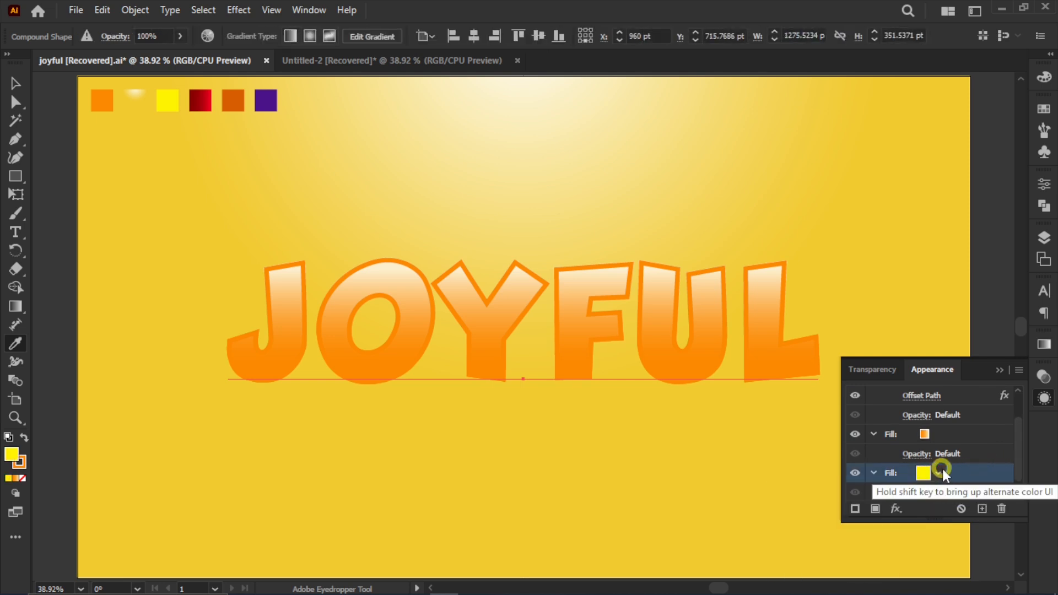
click(9, 478)
- Apply a Transform effect to the yellow fill with a horizontal move of 6 pt
click(1044, 400)
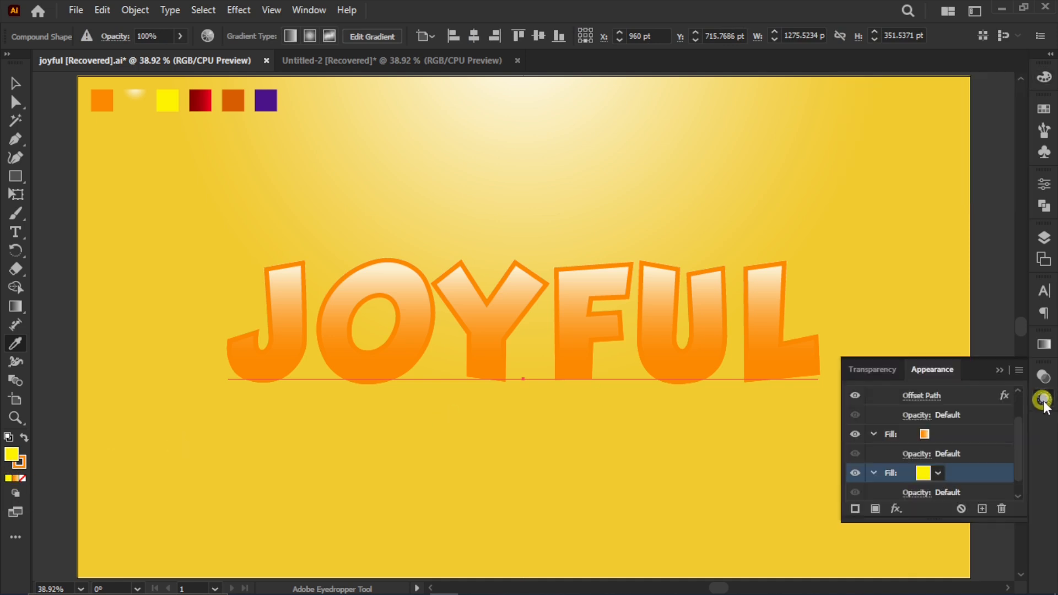
click(896, 509)
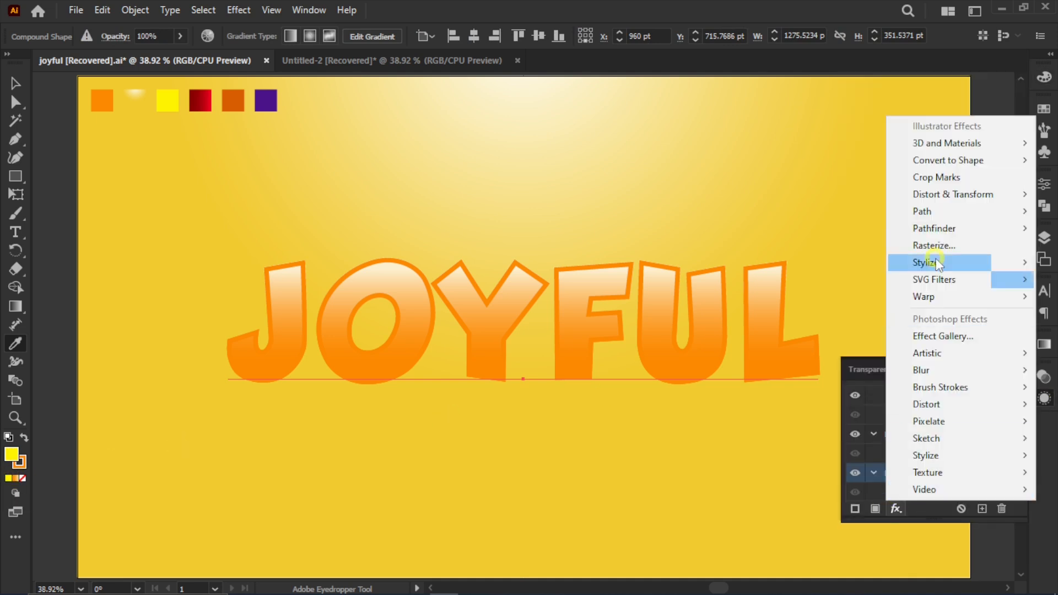
mouse_move(937, 194)
click(837, 240)
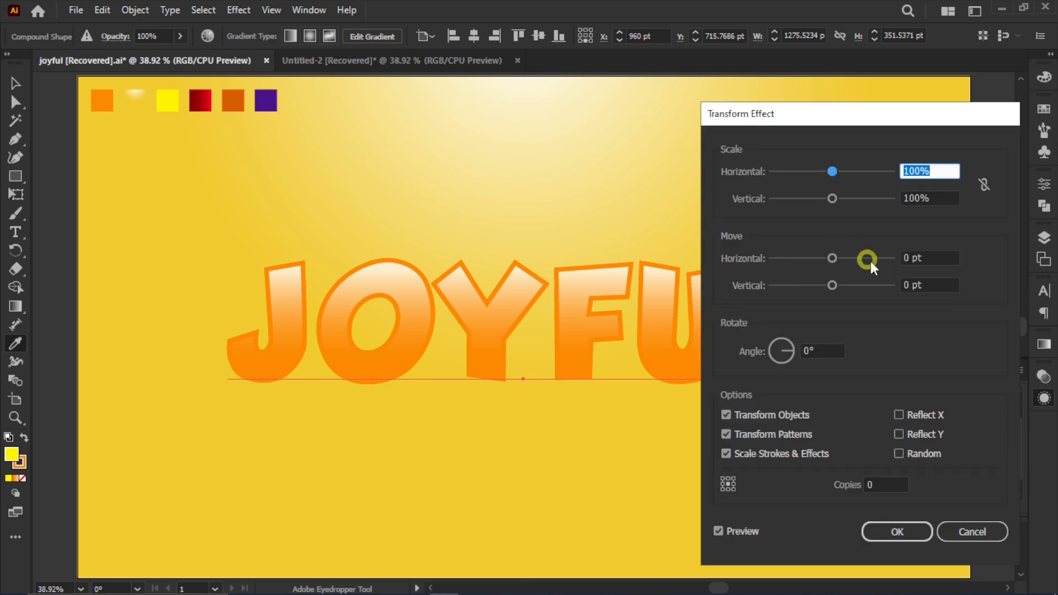
drag(912, 258, 893, 259)
text(5)
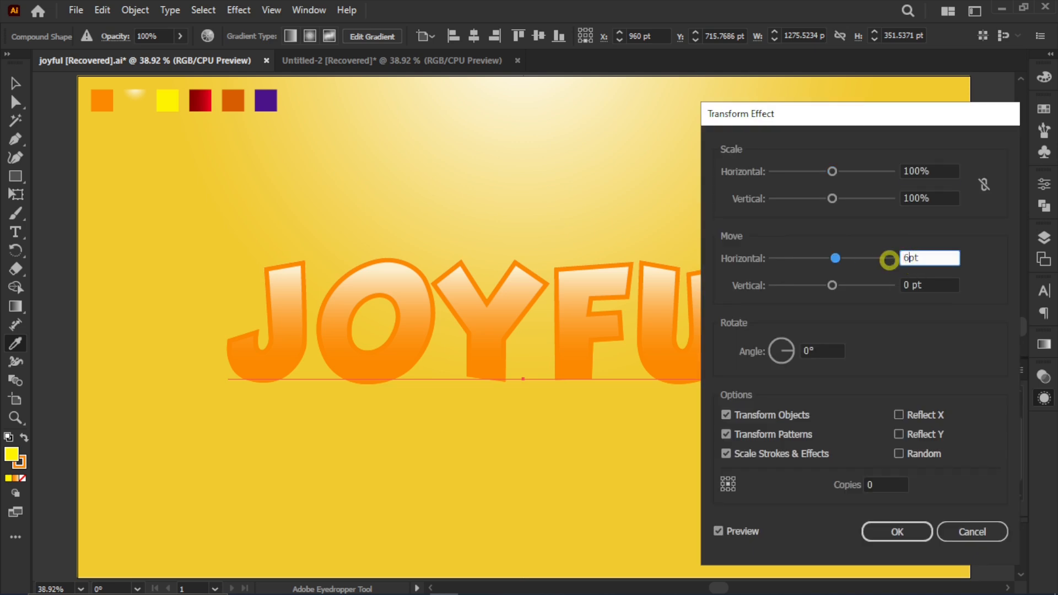
click(896, 531)
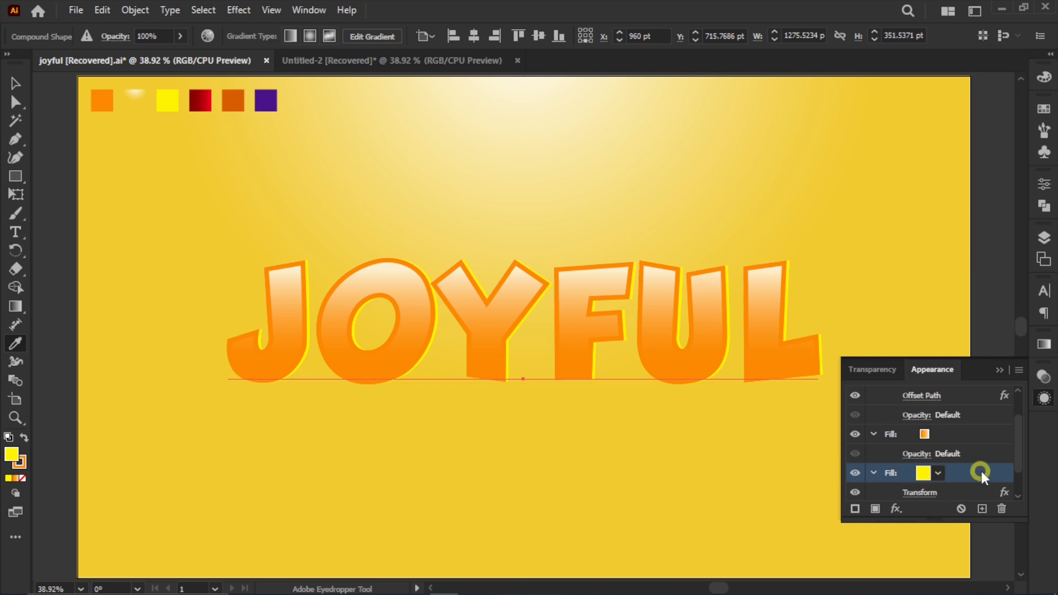
- Duplicate the orange gradient fill and place the copy below the yellow fill in the appearance stack
drag(1020, 450, 1012, 471)
click(976, 397)
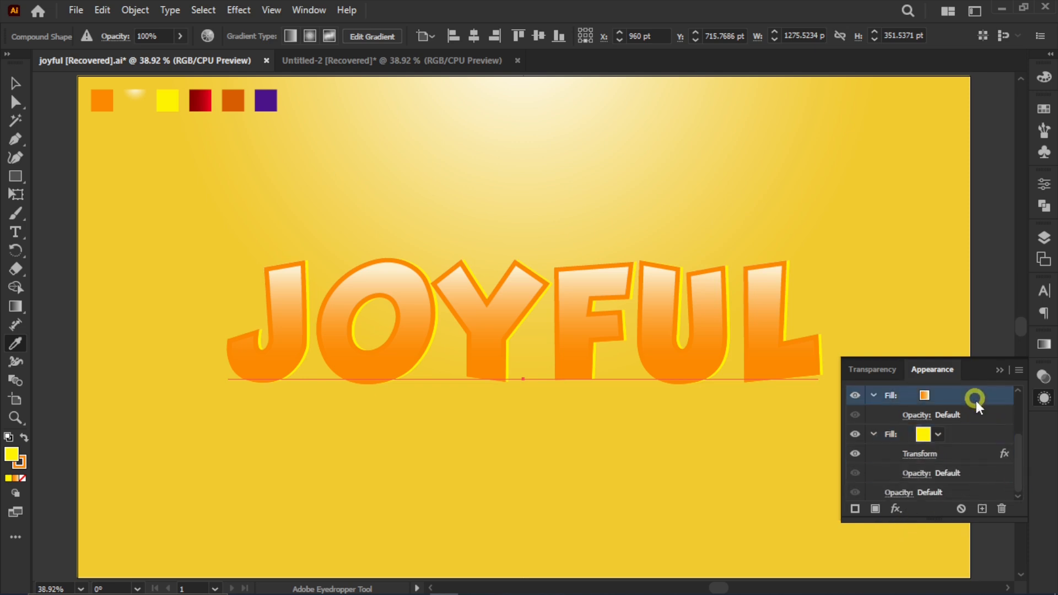
click(981, 509)
drag(998, 435, 1001, 490)
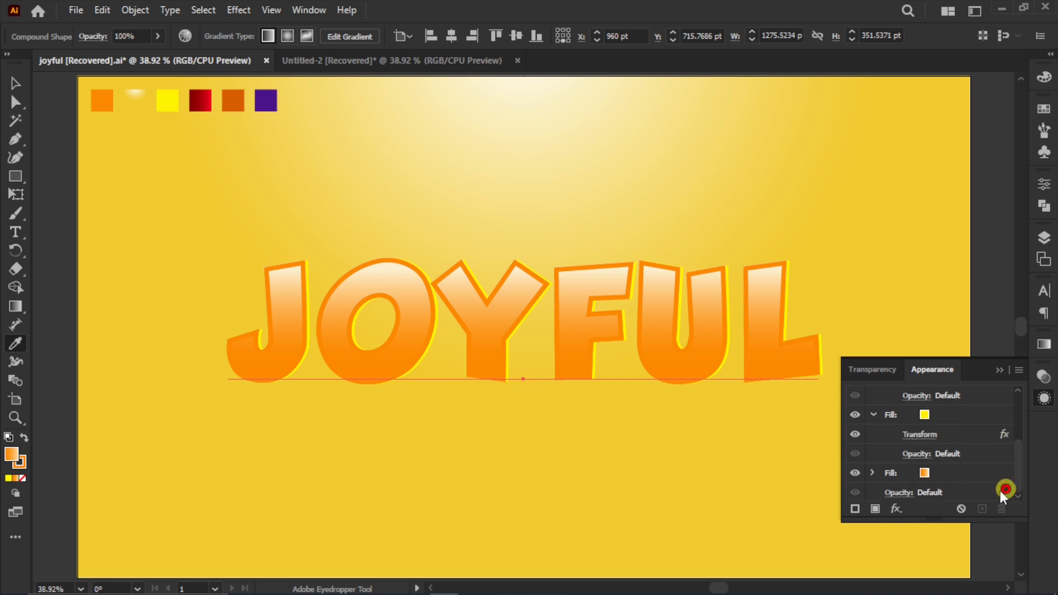
click(874, 472)
drag(1017, 447, 995, 478)
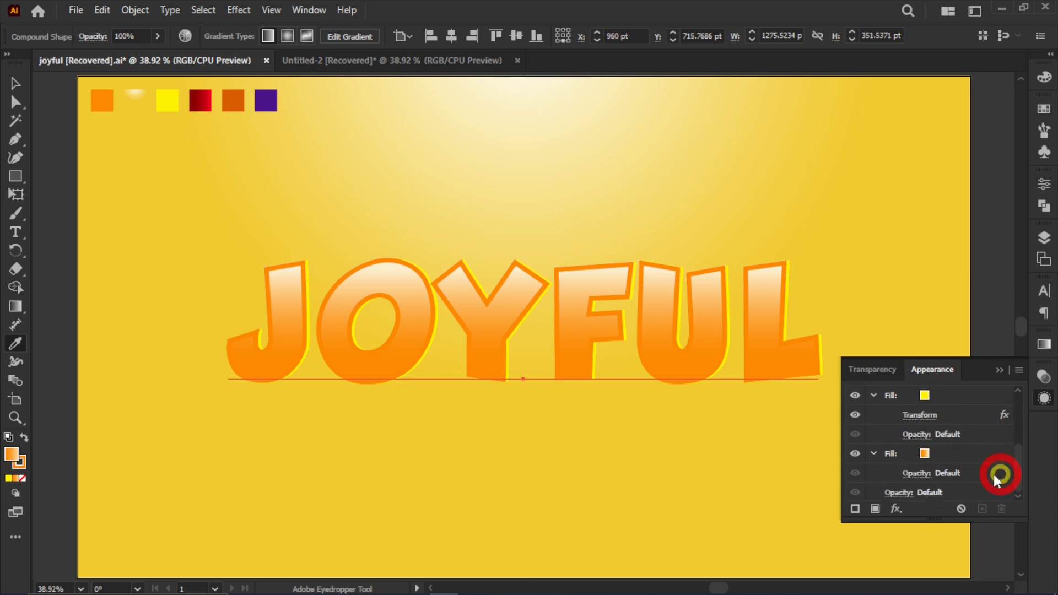
- Change the lowest fill to the dark red gradient swatch
click(931, 454)
click(937, 454)
click(855, 513)
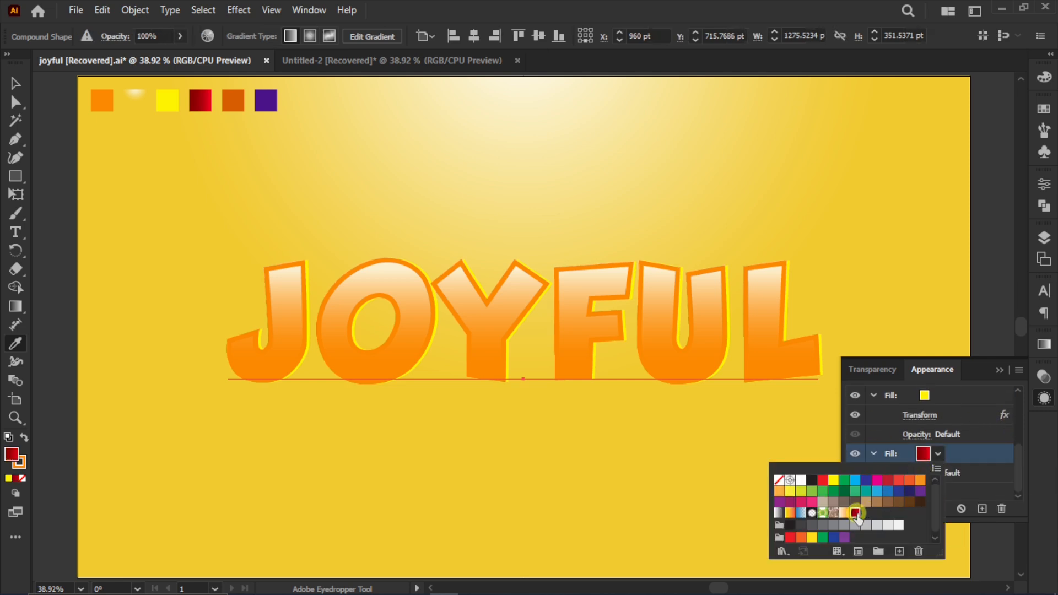
click(955, 454)
- Apply an Offset Path effect of 21 pt with round joins to the red gradient fill
click(895, 507)
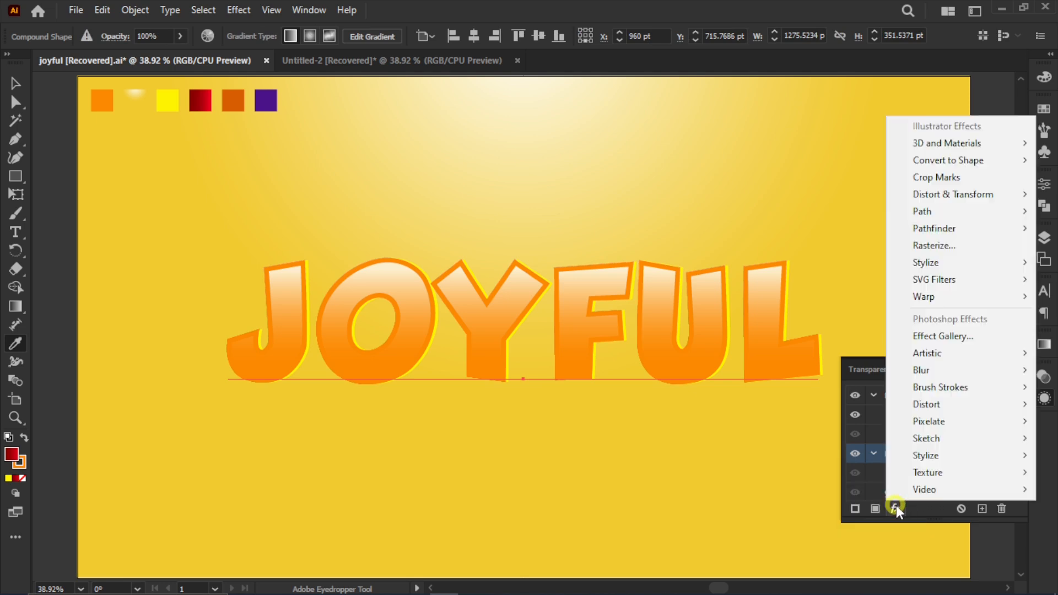
click(859, 215)
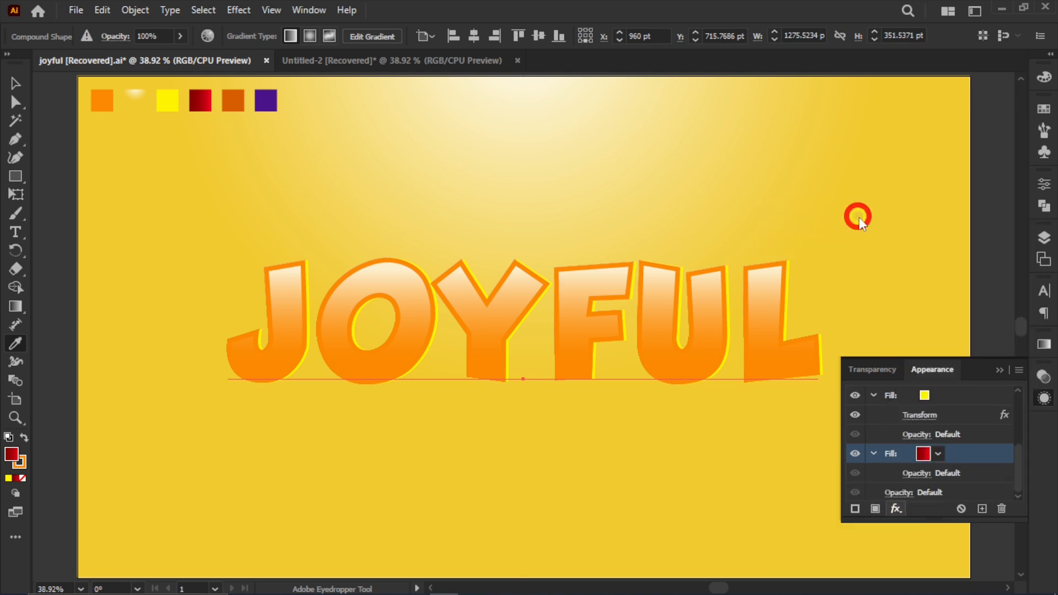
key(shift+Up)
key(shift+Up)
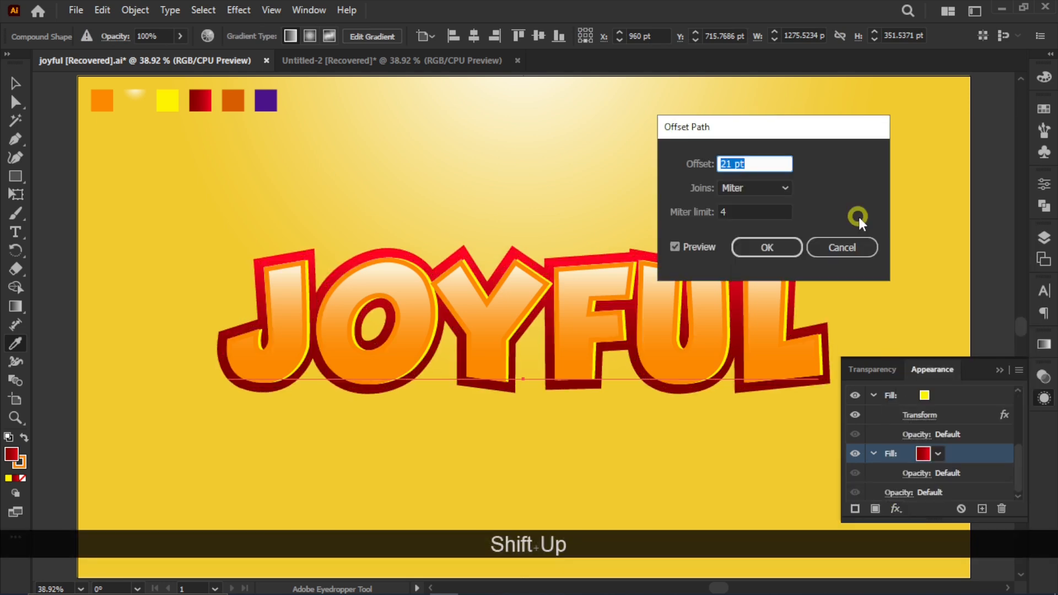
click(776, 187)
click(766, 220)
click(765, 243)
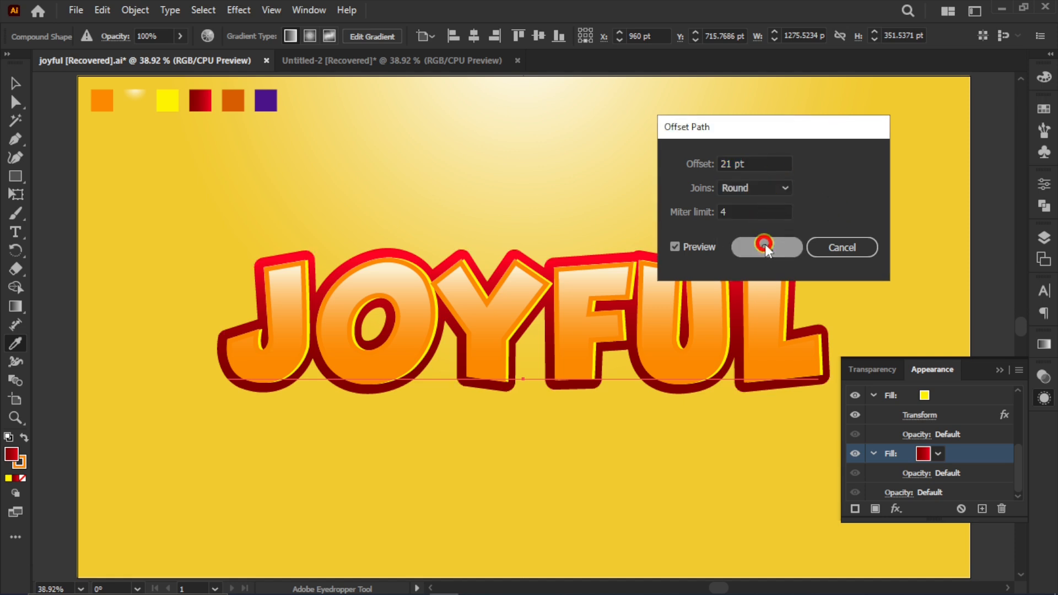
- Duplicate the red gradient fill and change the lower copy to solid white
scroll(1016, 461, down, 1)
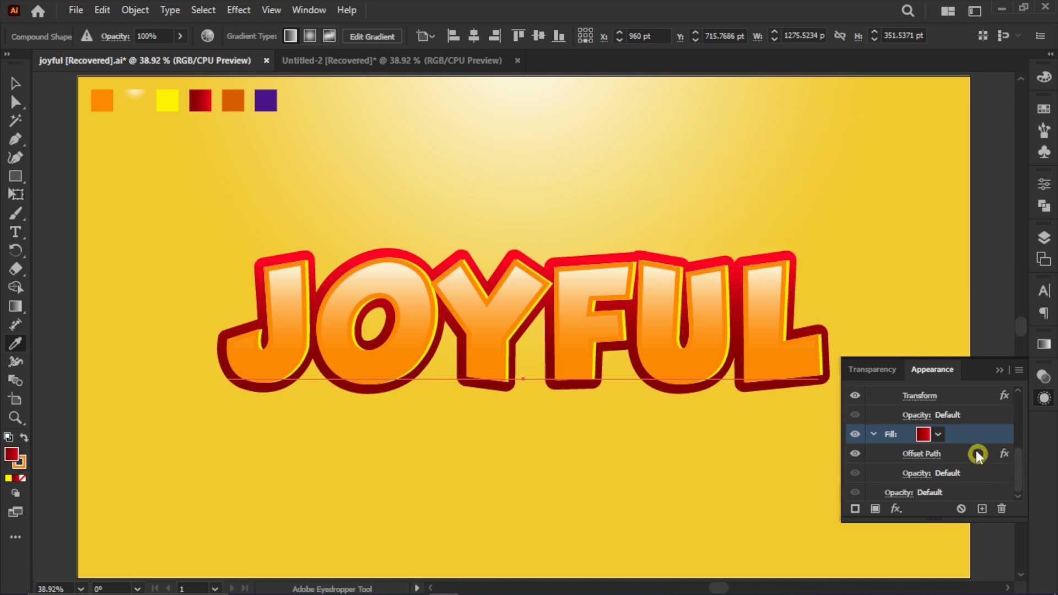
click(982, 508)
scroll(1015, 495, down, 1)
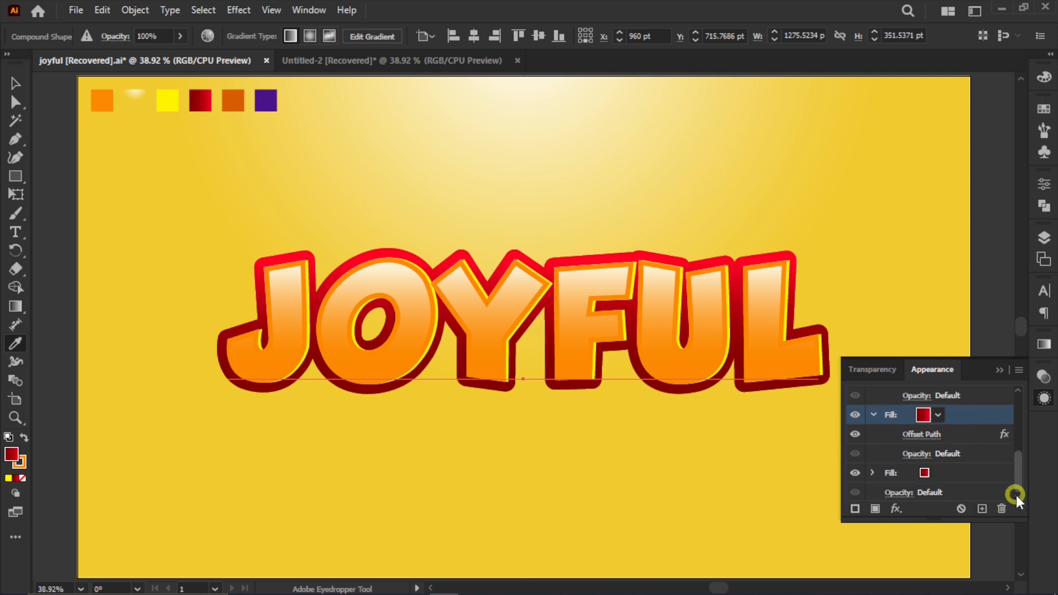
click(939, 472)
click(939, 472)
click(801, 499)
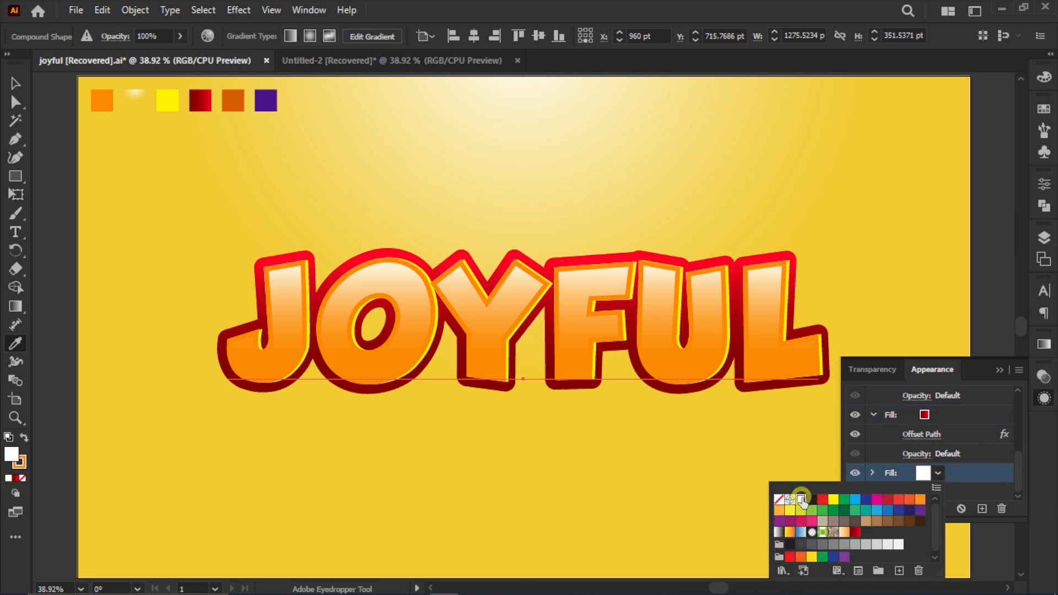
click(8, 478)
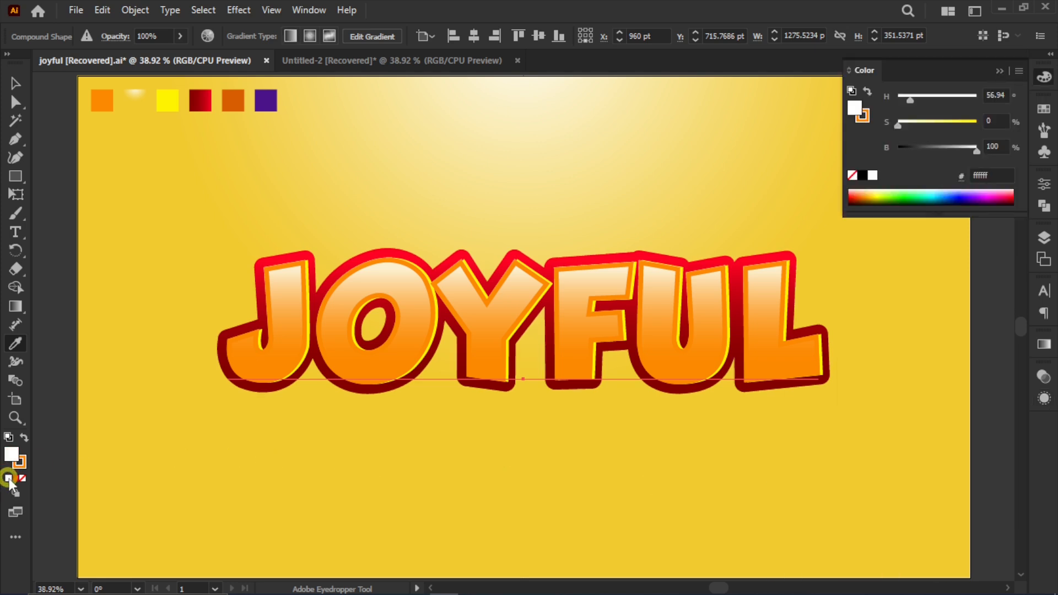
click(1044, 398)
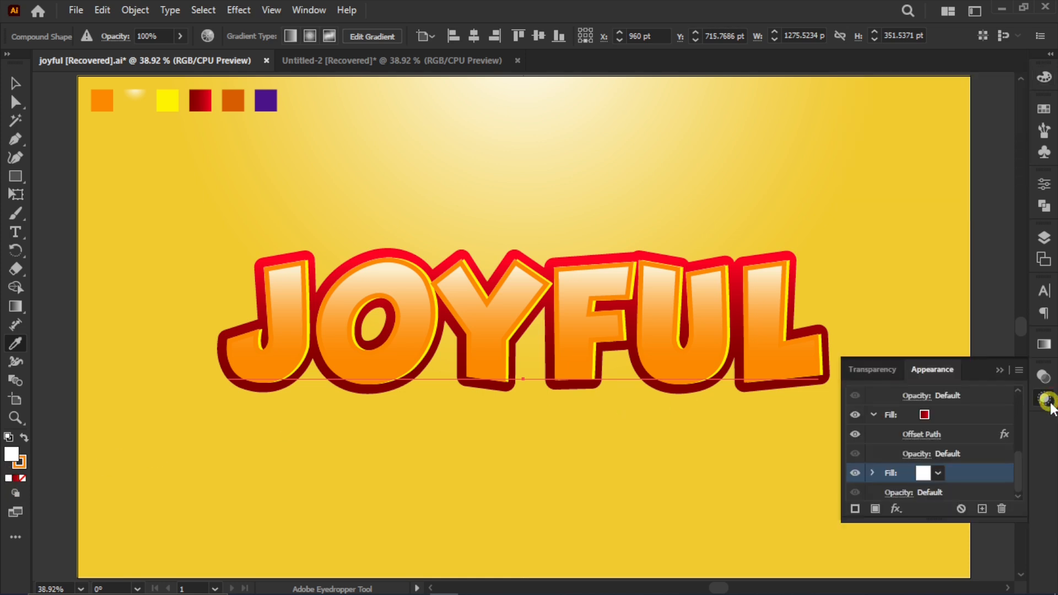
- Set the white fill's Offset Path effect to 27 pt
click(896, 508)
click(885, 485)
click(874, 472)
drag(1013, 464, 1017, 497)
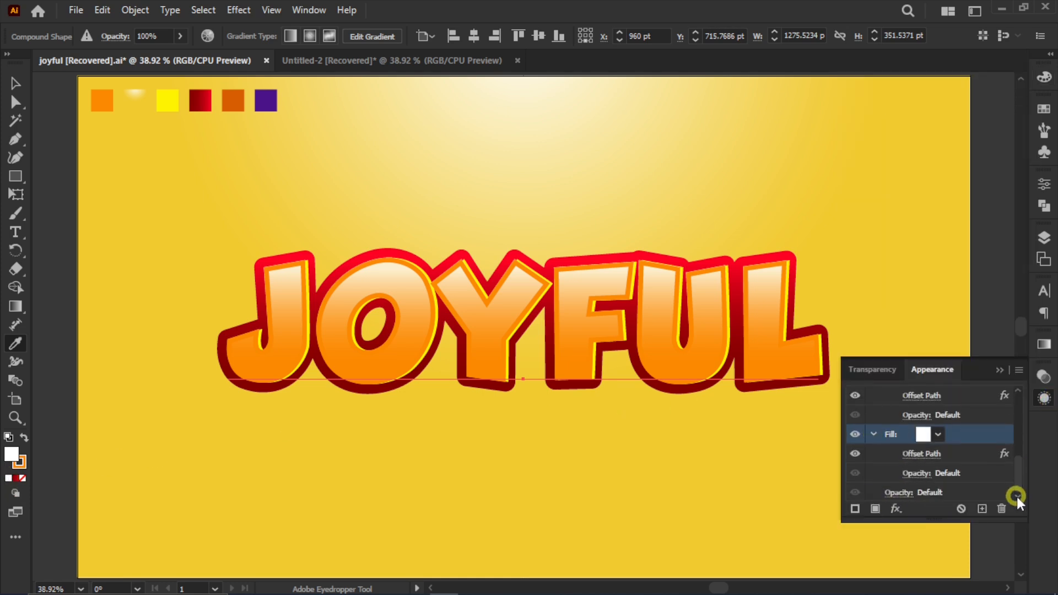
click(930, 454)
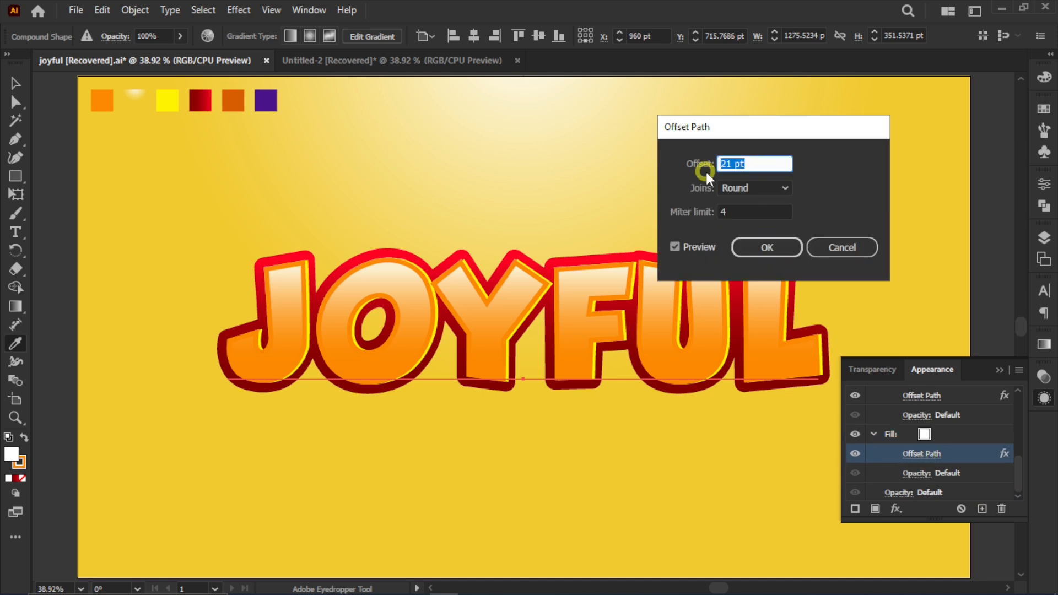
key(BackSpace)
text(27)
click(757, 246)
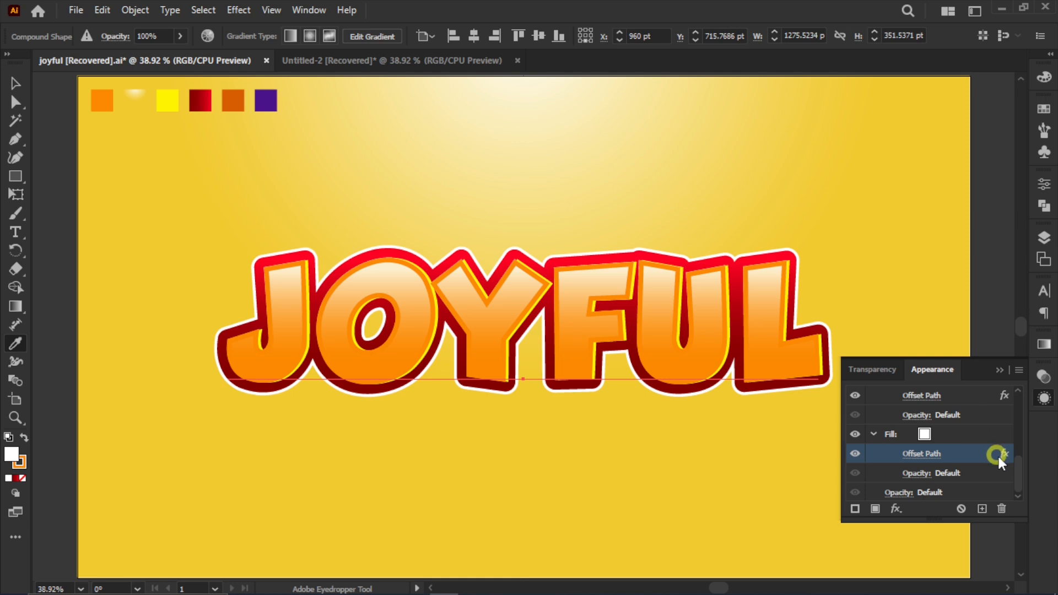
- Duplicate the red gradient fill below the white fill and recolor the copy with purple sampled from the last reference square
drag(1017, 463, 1017, 446)
drag(974, 429, 982, 508)
drag(1017, 459, 1017, 478)
drag(979, 415, 970, 487)
click(980, 471)
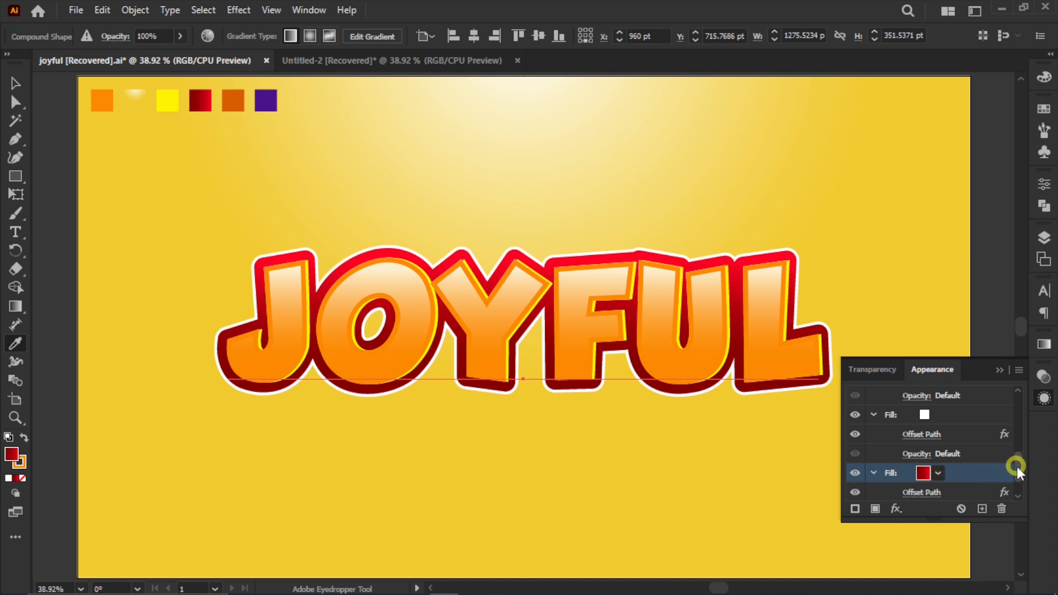
drag(1016, 467, 1014, 486)
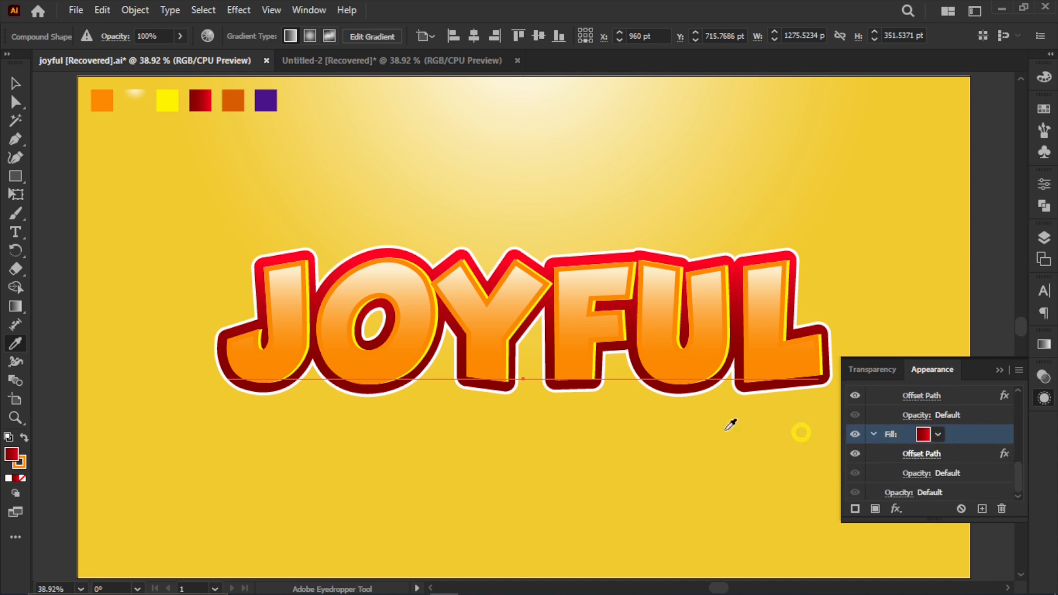
shift+click(266, 99)
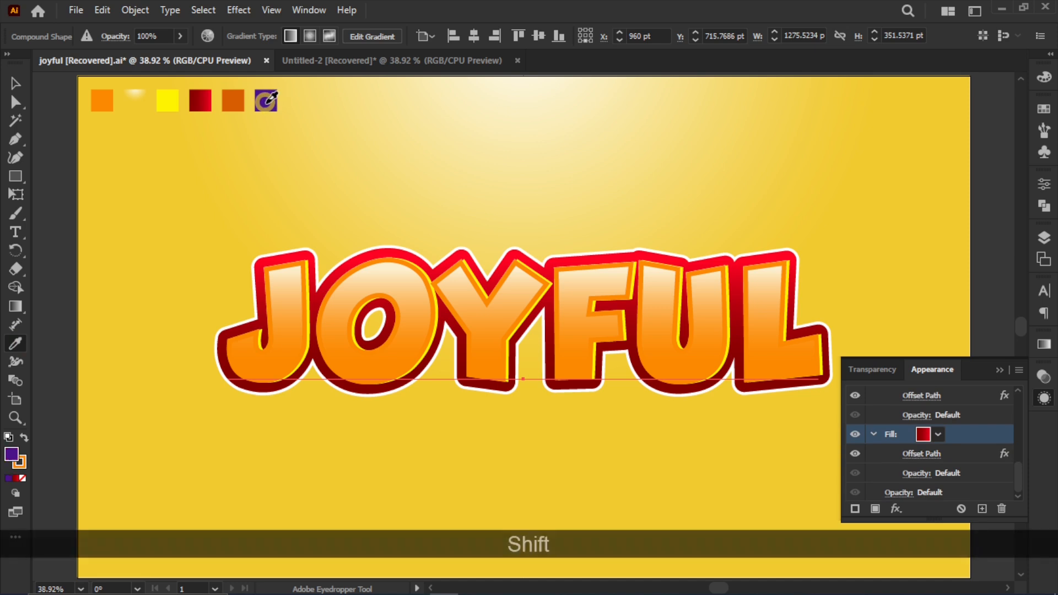
- Apply a Transform effect to the purple fill with 99% horizontal scale, a 2 pt vertical move and 40 copies
click(895, 508)
mouse_move(916, 199)
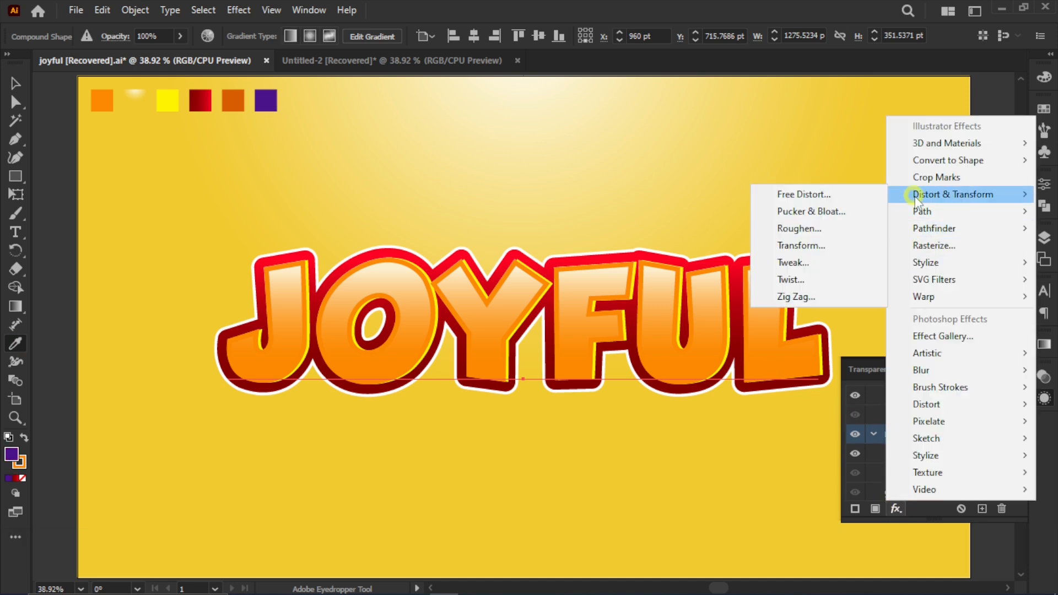
click(827, 242)
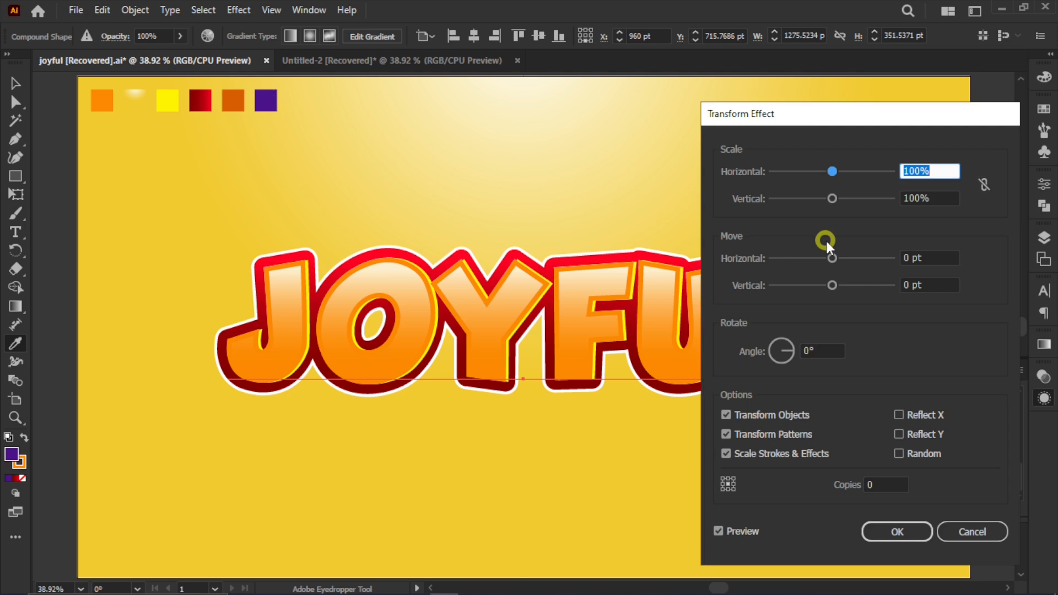
key(Down)
double_click(903, 284)
text(2)
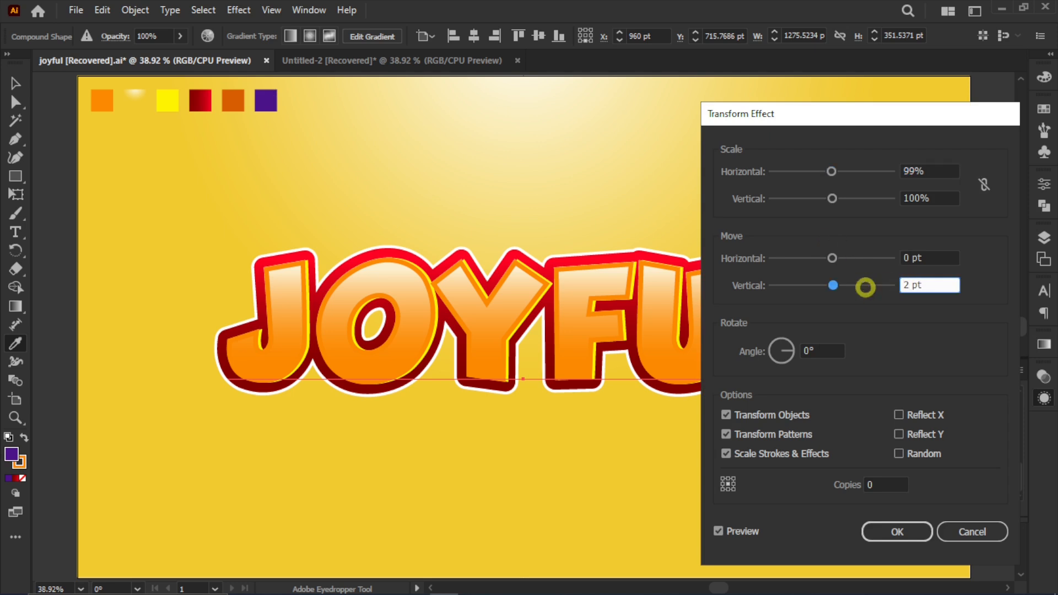
click(879, 484)
key(shift+Up)
key(shift+Up)
key(shift+Up)
key(shift+Up)
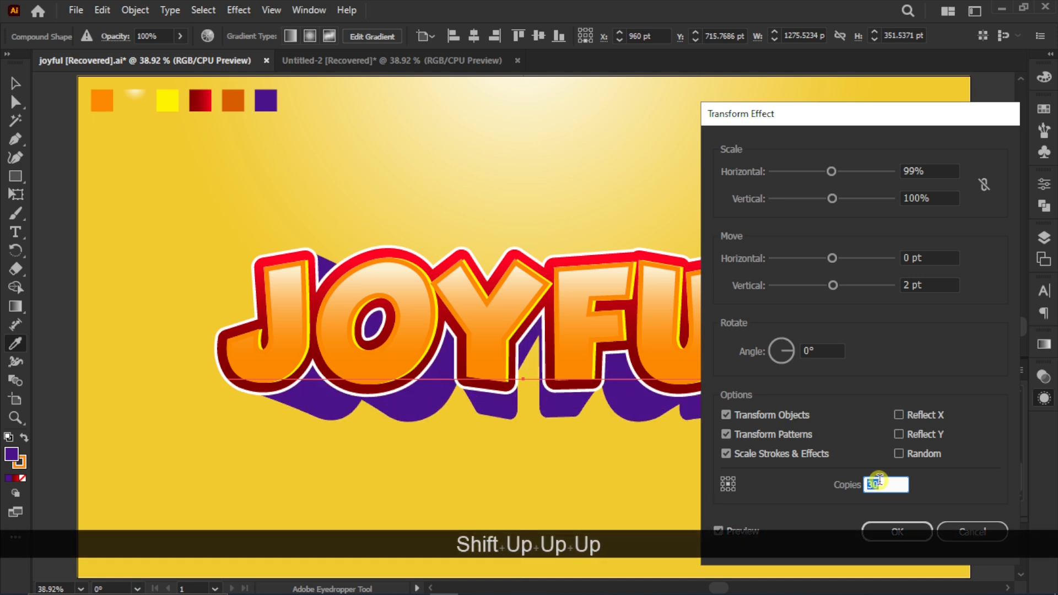
click(886, 530)
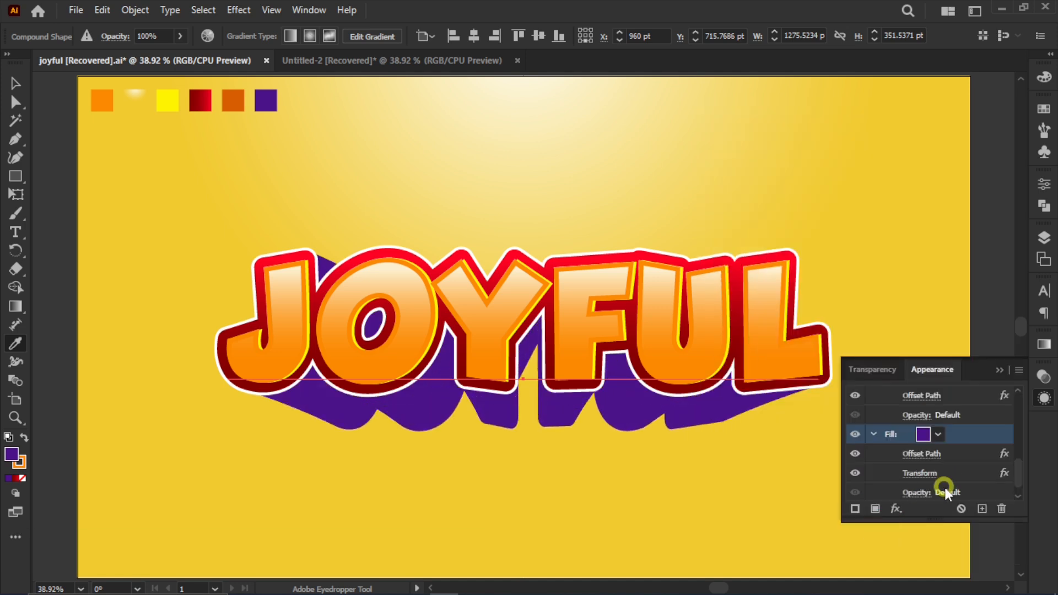
- Duplicate the extruded purple fill and change the lower copy to solid white
drag(1016, 475, 1016, 486)
click(980, 506)
click(937, 473)
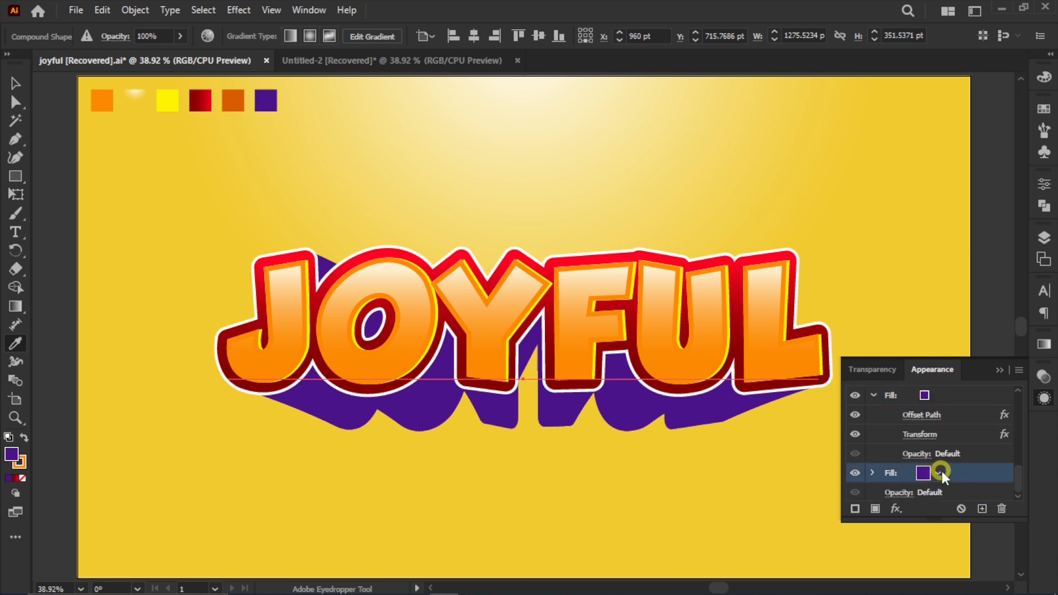
click(940, 472)
click(801, 499)
click(957, 473)
- Set the Offset Path effect of the lowest white fill to 27 pt
drag(1014, 474, 1013, 491)
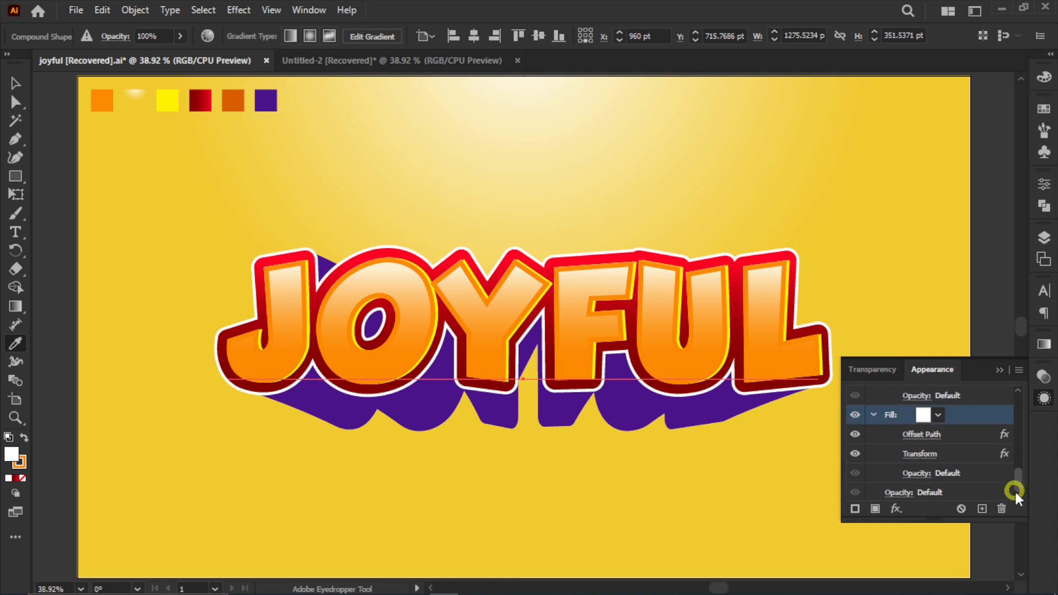
click(919, 438)
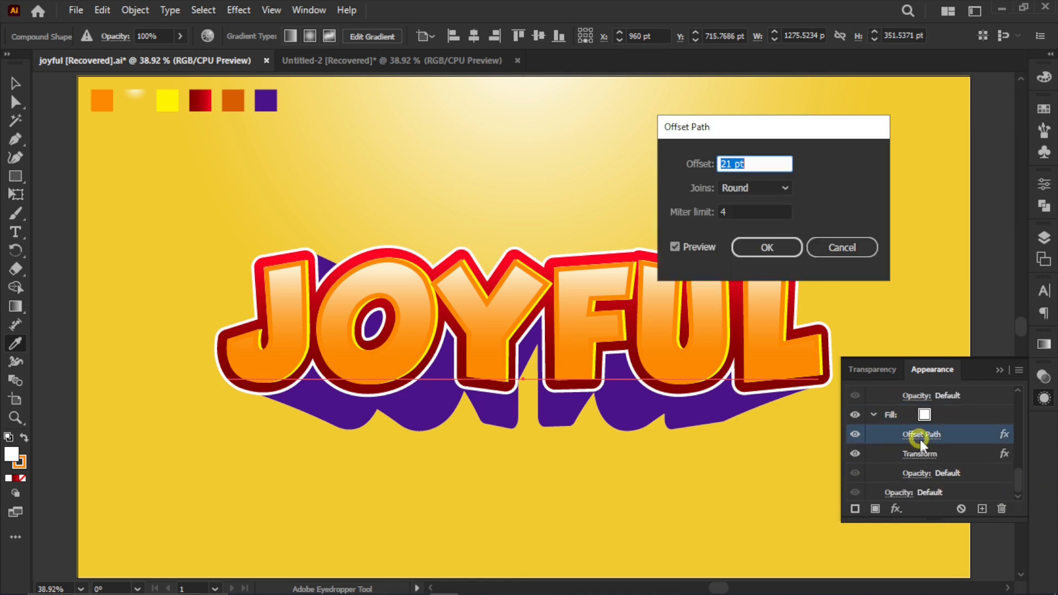
drag(760, 161, 697, 161)
text(27)
click(757, 248)
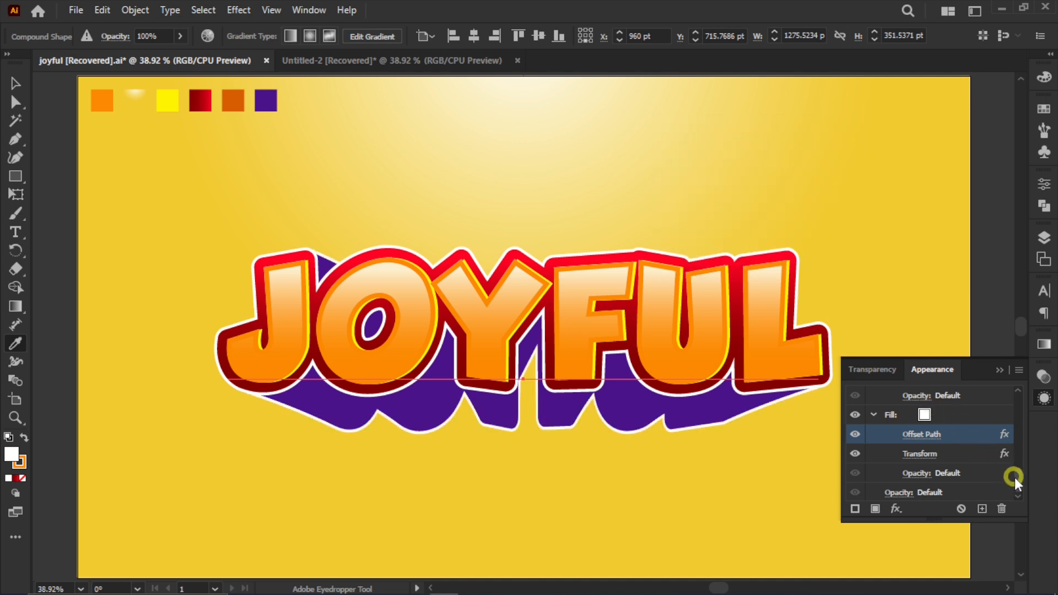
- Collapse the stroke, orange gradient, yellow and red fill entries in the compound shape's appearance list
mouse_move(1014, 477)
mouse_down()
mouse_move(1014, 405)
mouse_move(960, 403)
mouse_up()
click(874, 414)
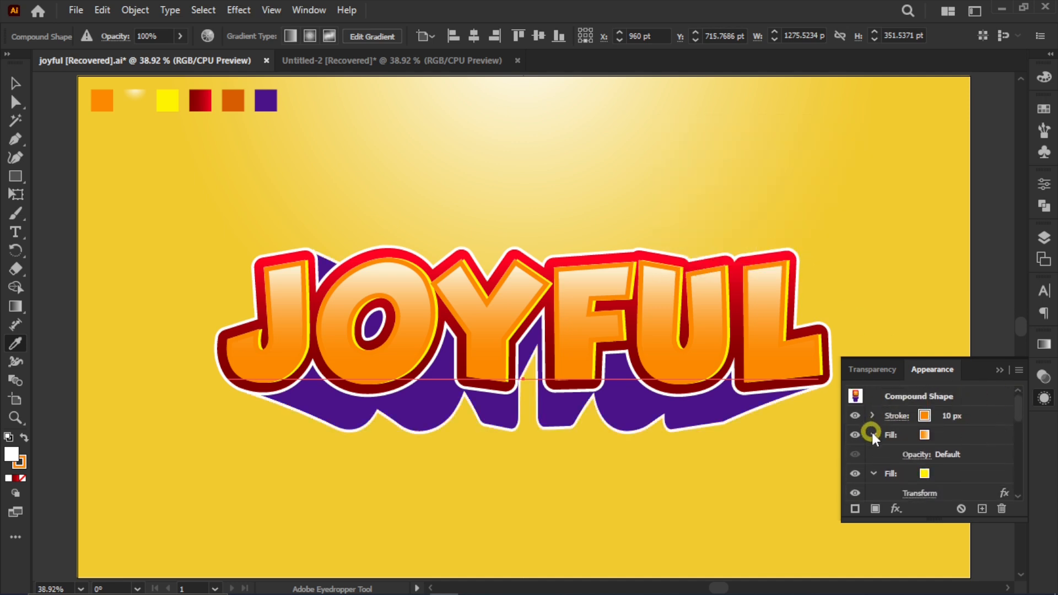
click(871, 434)
click(872, 453)
click(884, 472)
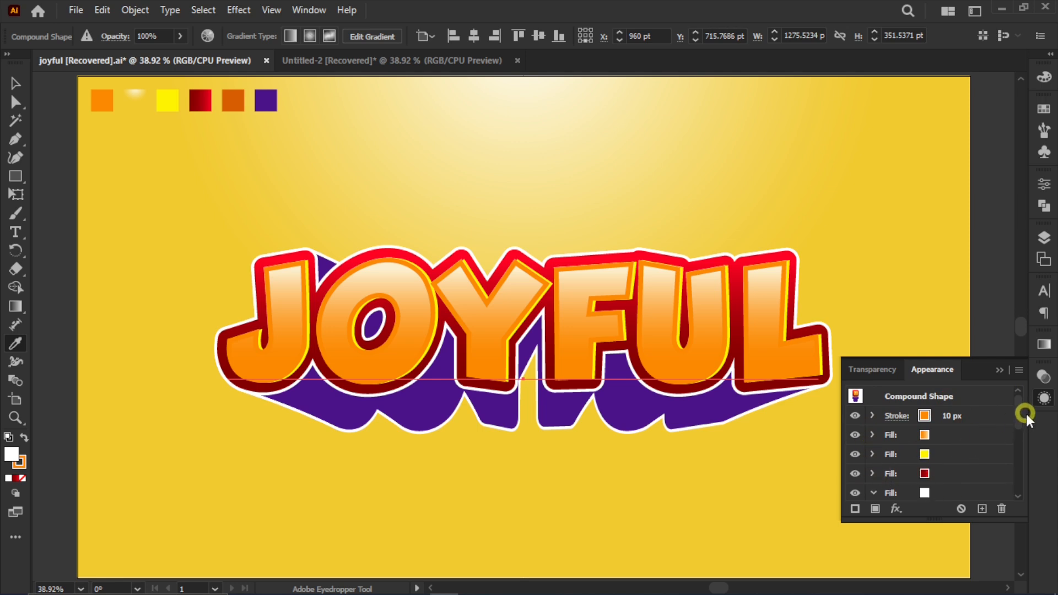
- Collapse the expanded lower fill entries in the appearance list and duplicate the lowest white fill
drag(1025, 414, 1017, 444)
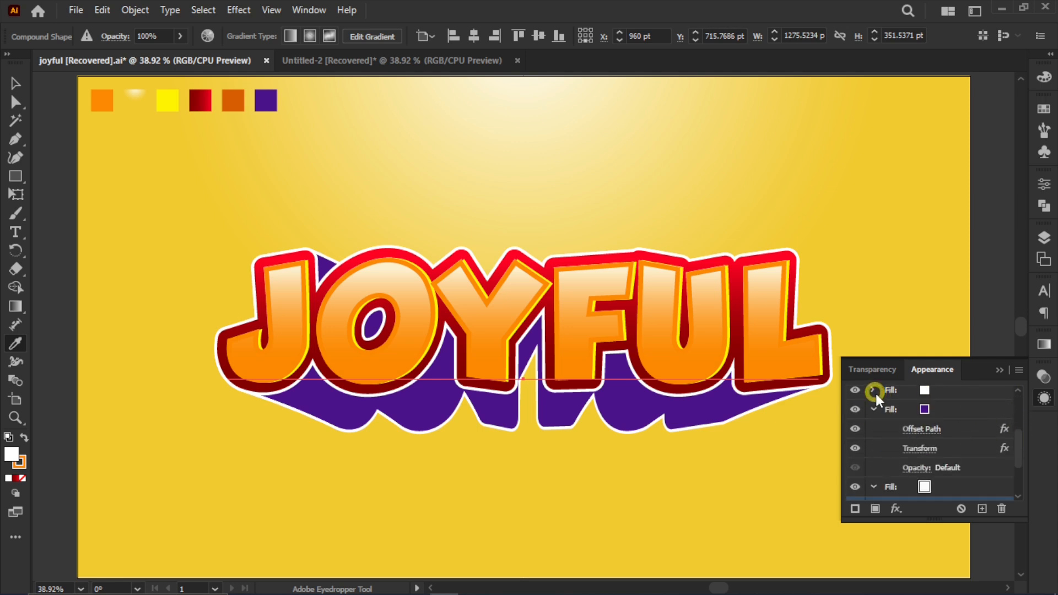
click(873, 427)
click(1016, 451)
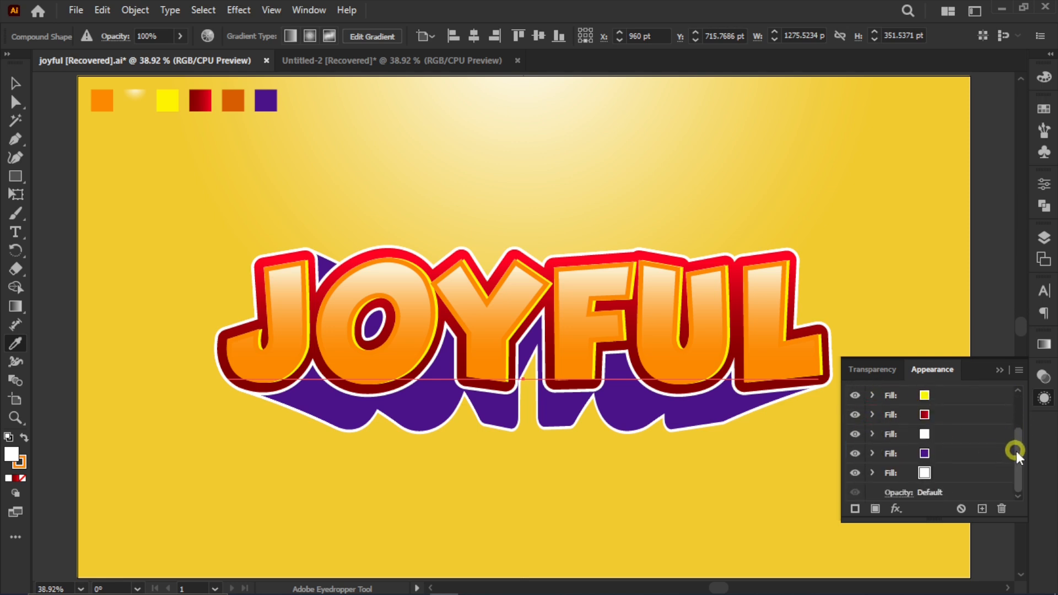
click(987, 475)
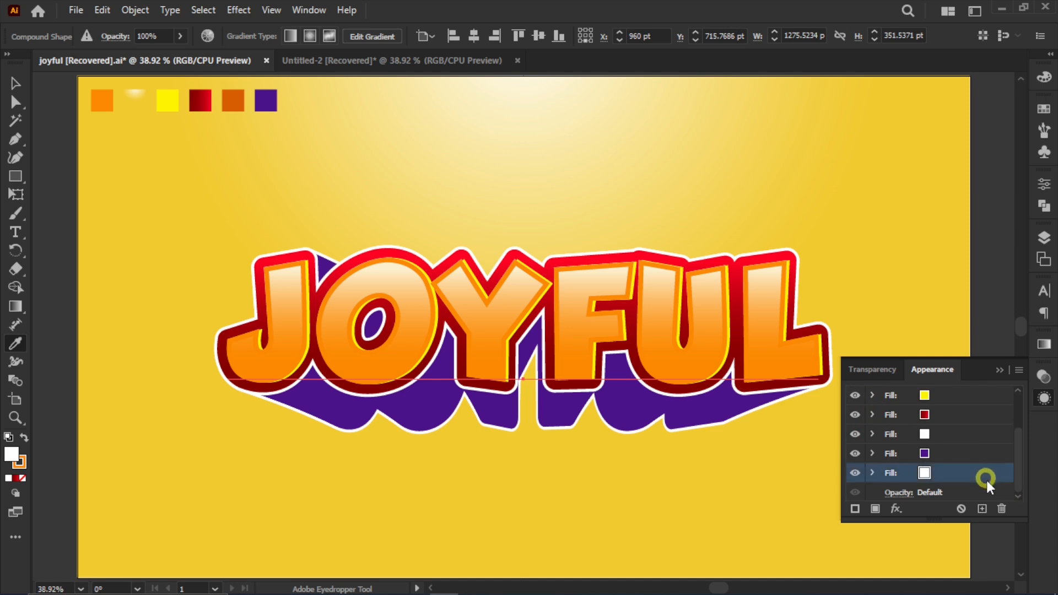
click(981, 508)
drag(1018, 457, 1019, 486)
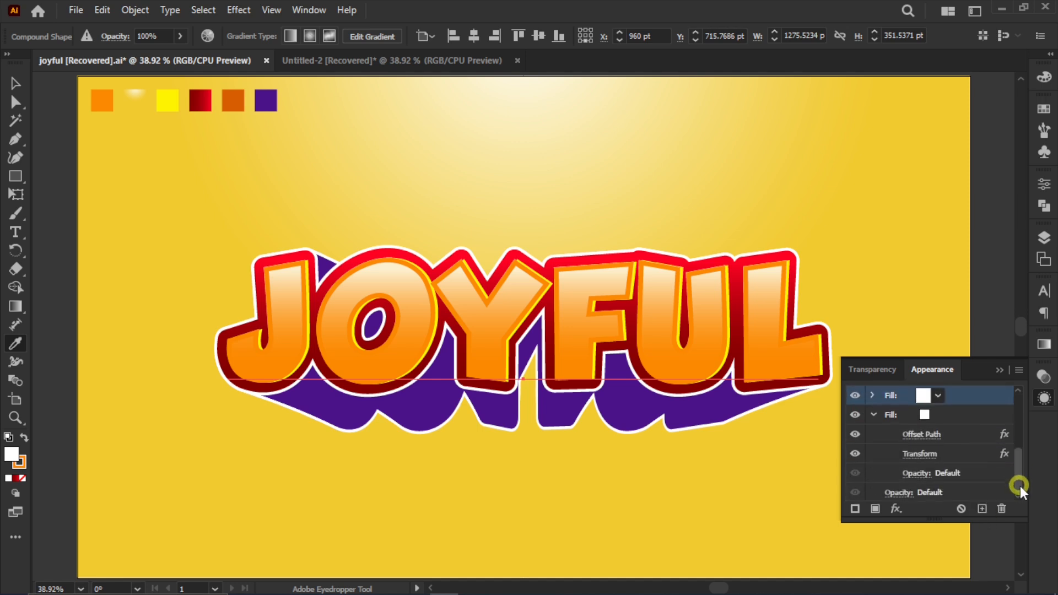
- Set the Offset Path effect of the lowest white fill copy to 18 pt
click(927, 437)
key(BackSpace)
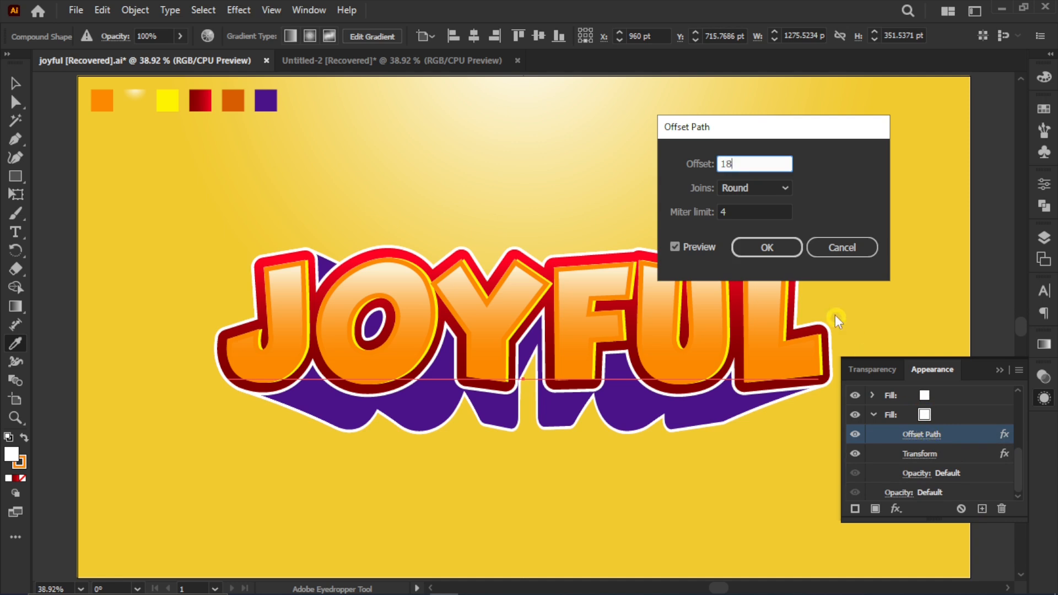
click(766, 247)
- Set the lowest white fill's Transform effect to 65% horizontal scale and a 100 pt vertical move, with fewer copies
click(907, 453)
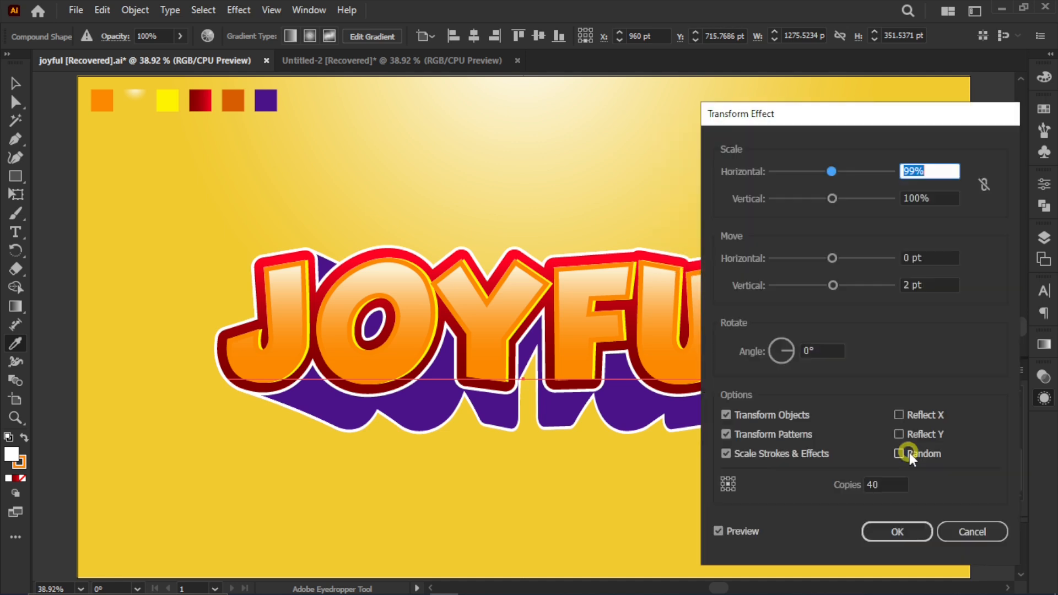
key(BackSpace)
text(65)
drag(911, 285, 865, 290)
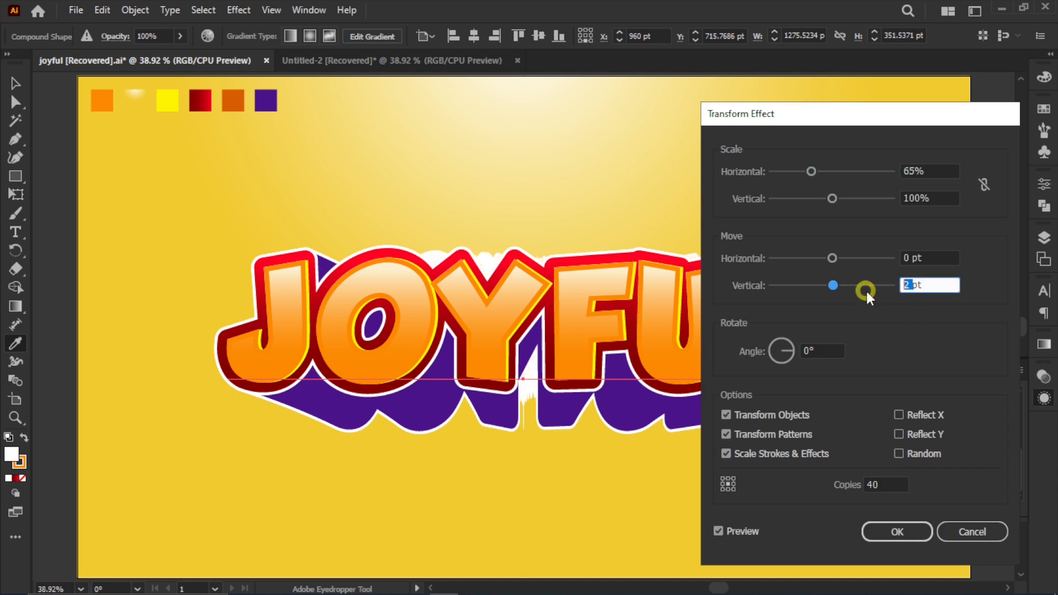
key(BackSpace)
text(100)
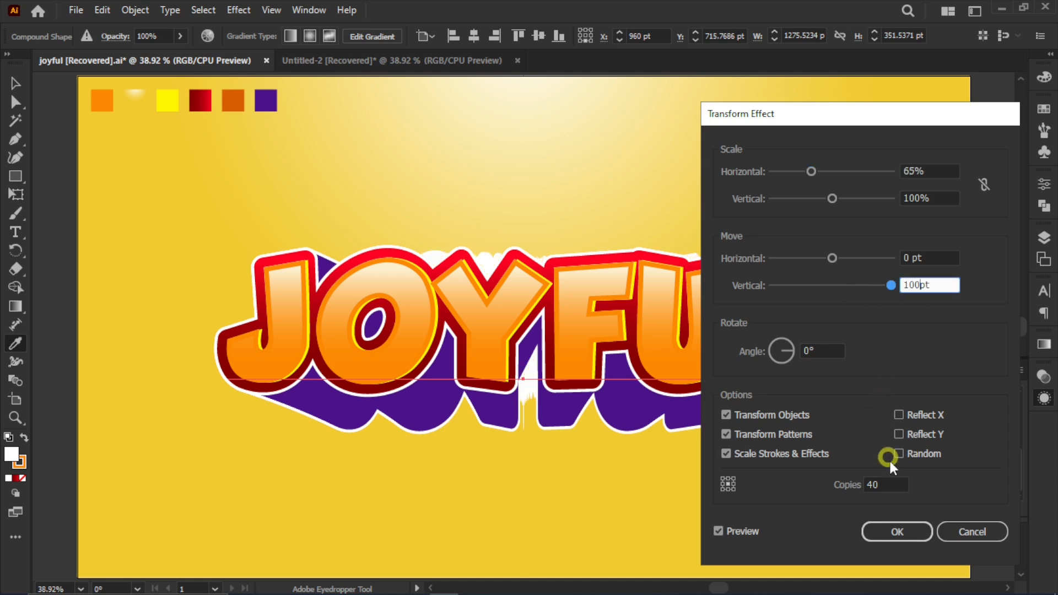
click(888, 485)
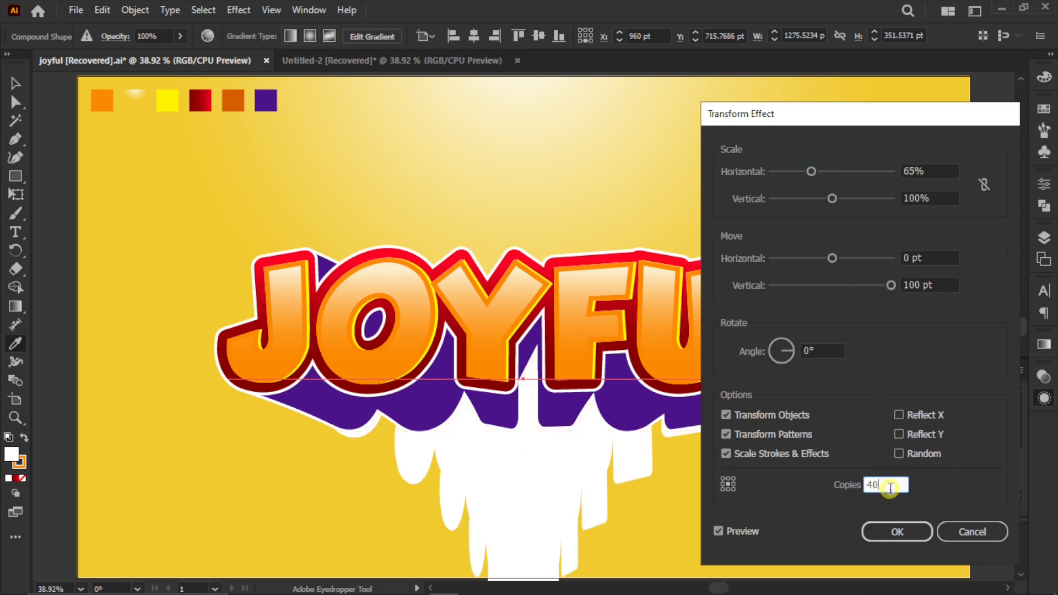
click(717, 530)
click(888, 532)
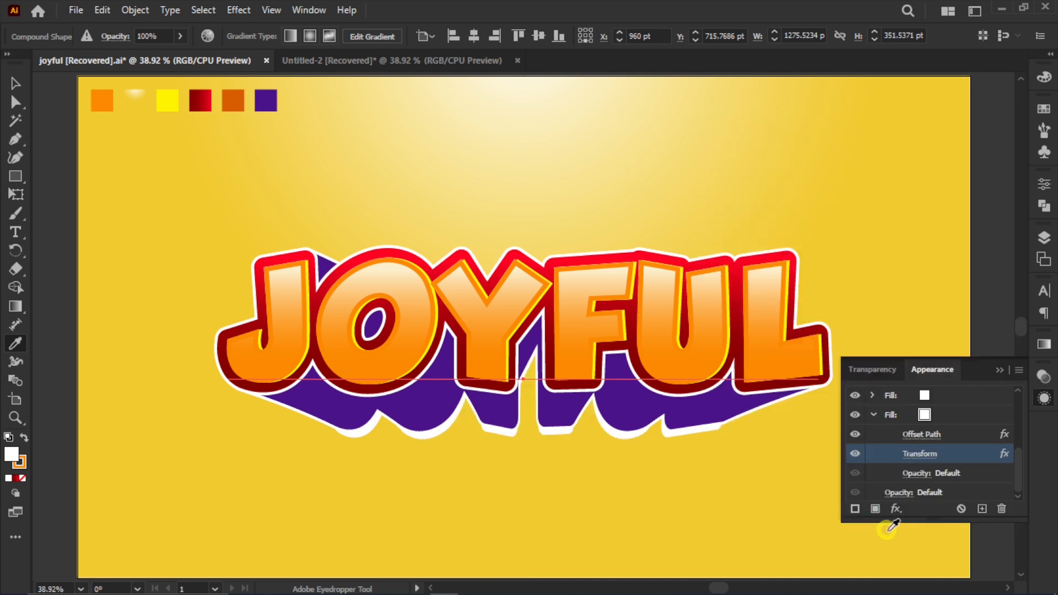
- Recolor the lowest fill with the dark orange sample square's color and apply a 65-pixel Gaussian Blur to it
click(945, 417)
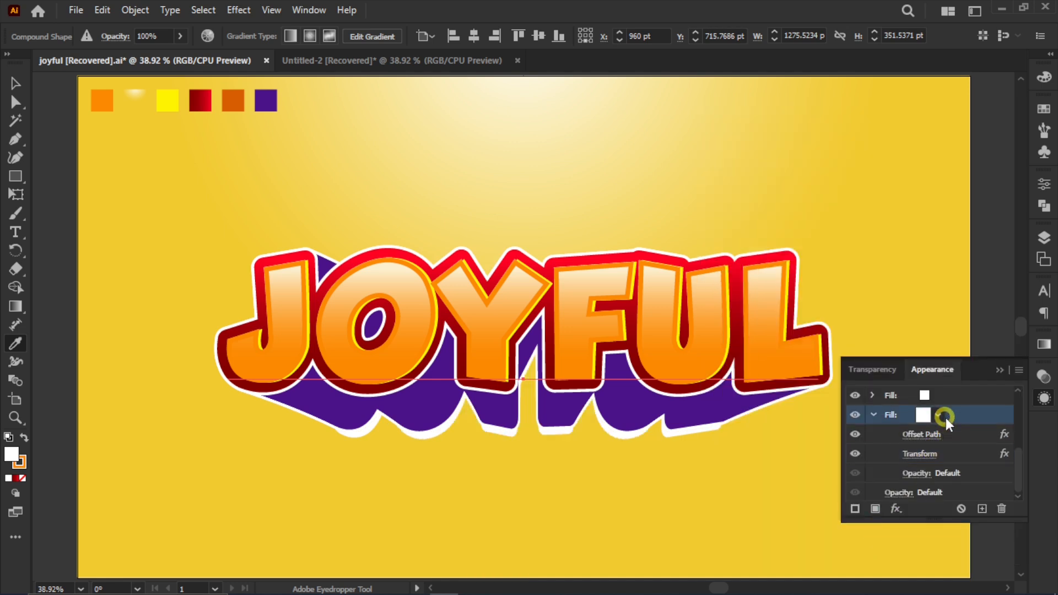
shift+click(229, 103)
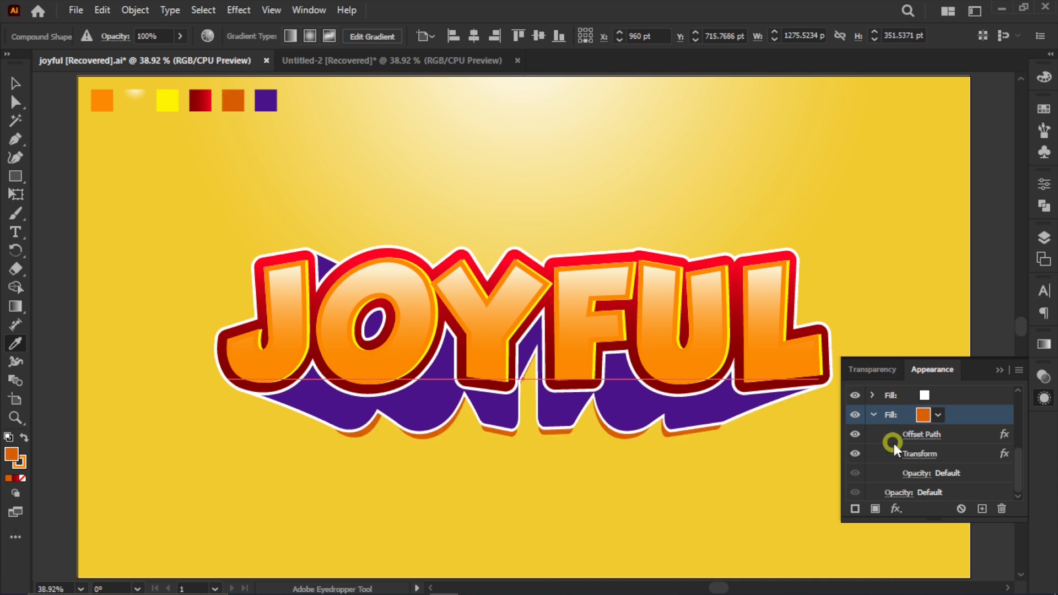
click(895, 508)
mouse_move(915, 375)
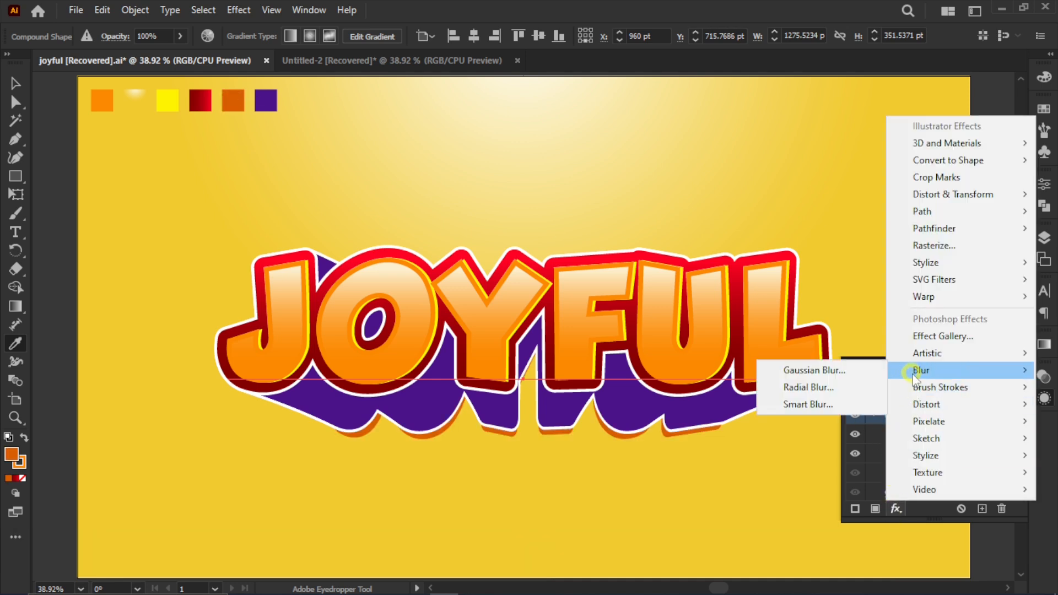
click(865, 373)
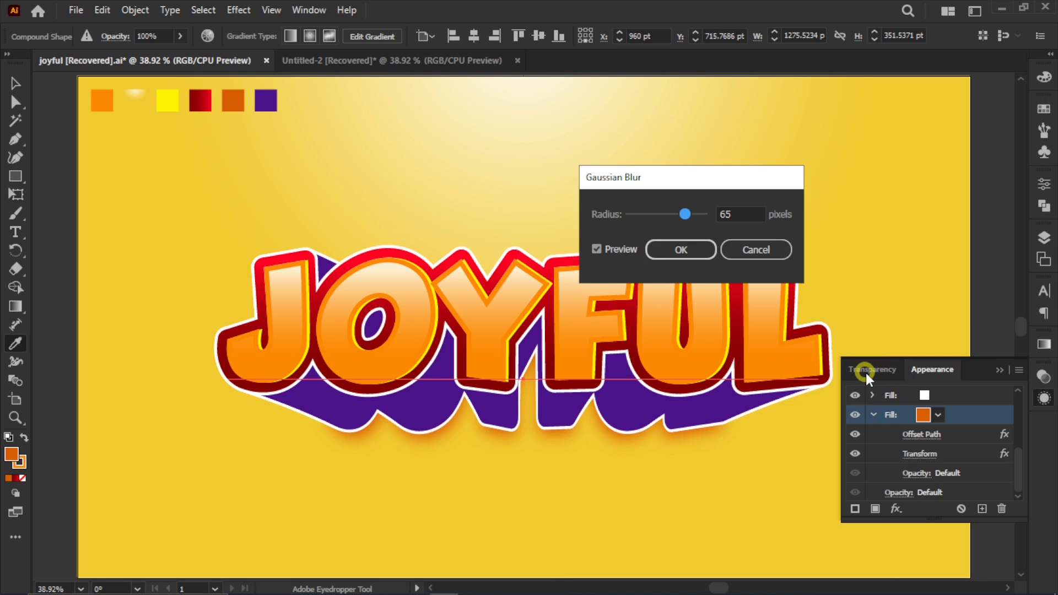
click(706, 255)
- Set the blurred dark orange fill to Multiply blending at 75% opacity
click(1050, 377)
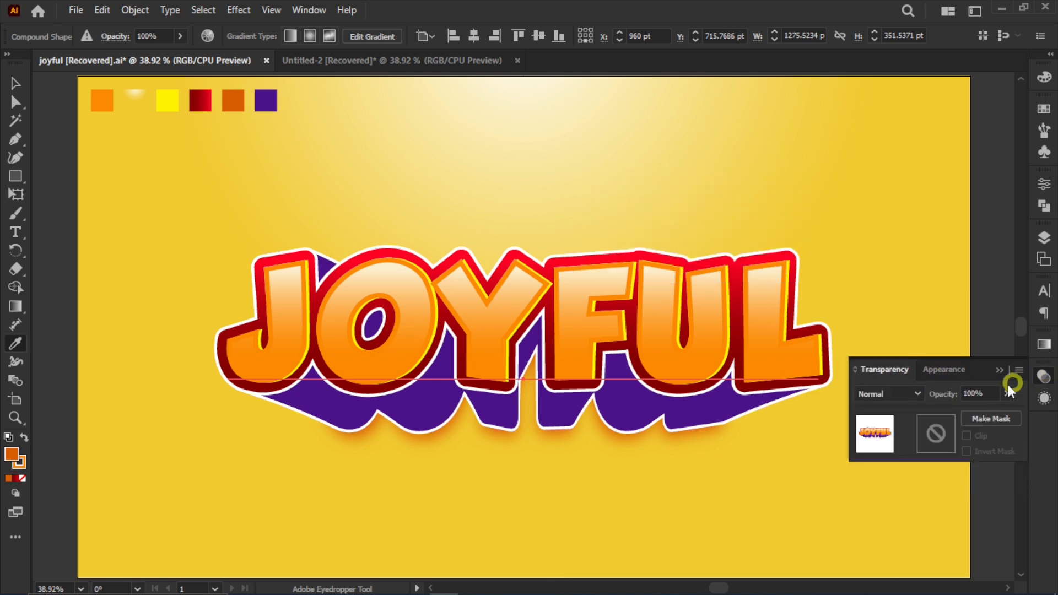
click(917, 393)
click(974, 338)
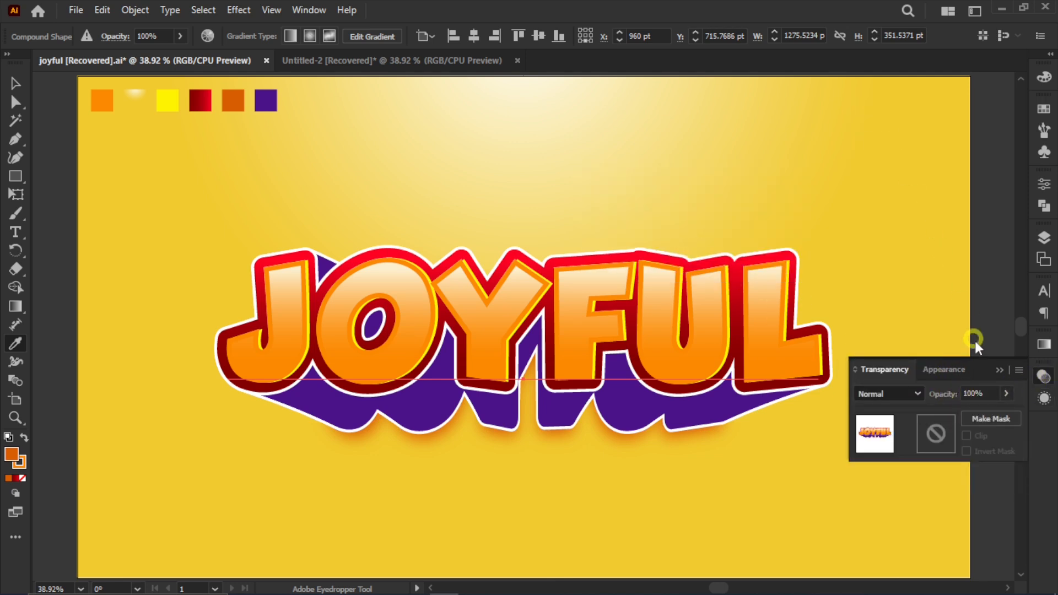
click(1006, 391)
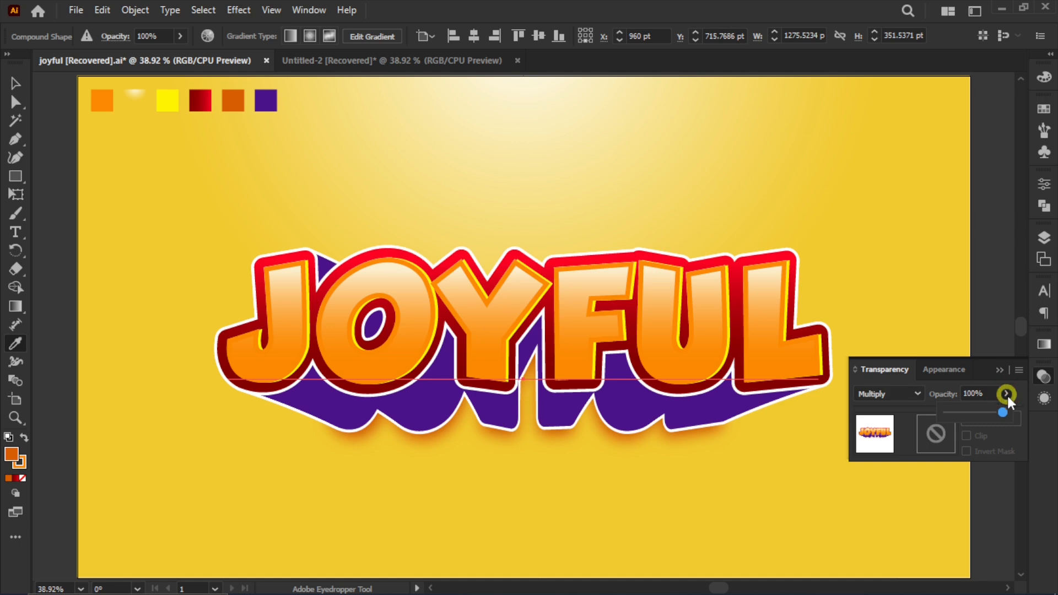
click(958, 395)
text(75)
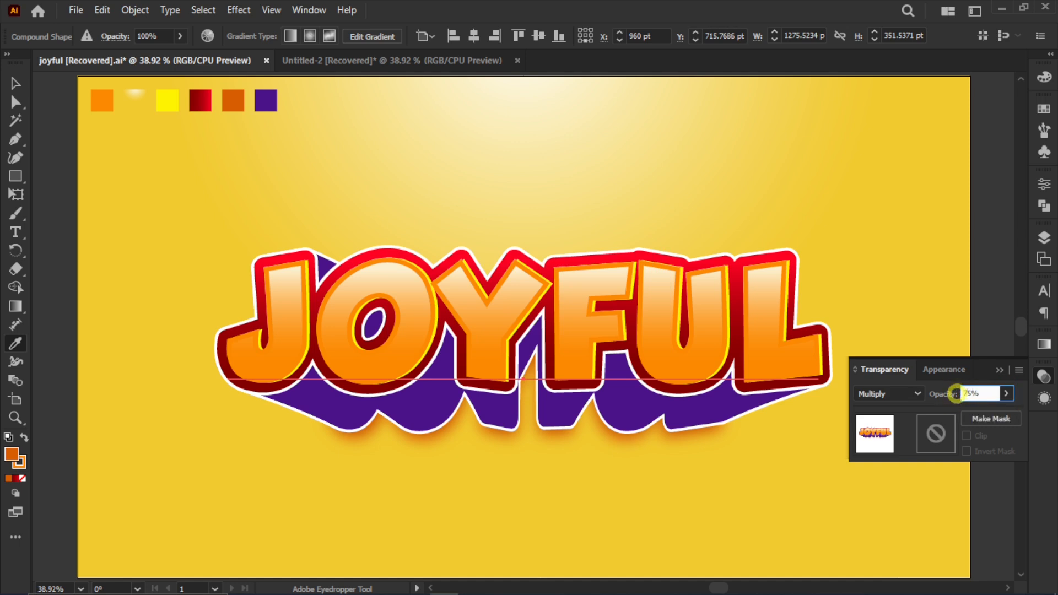
key(Return)
click(1039, 378)
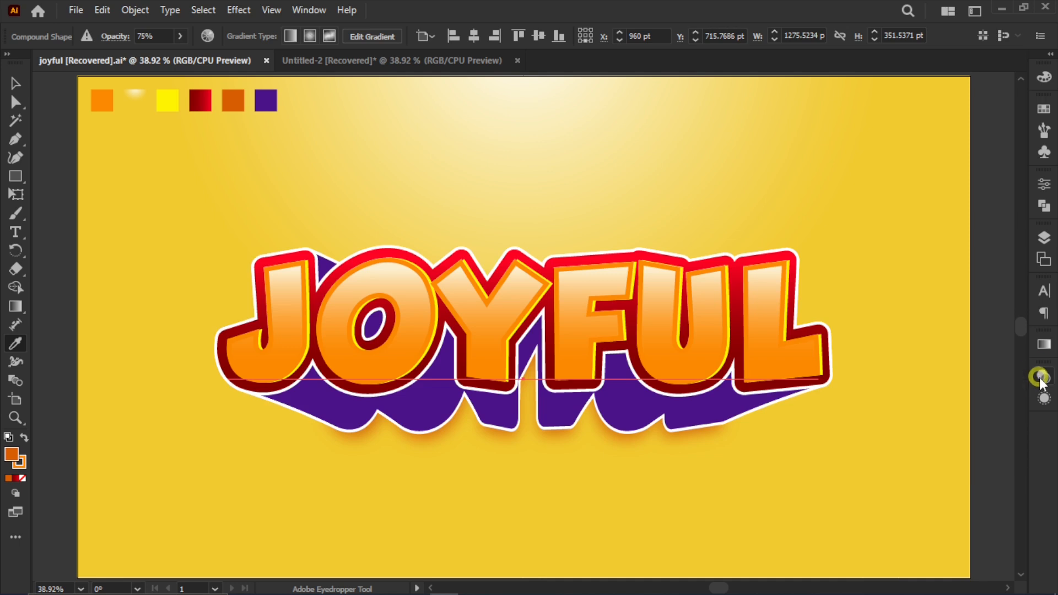
- Add an Inner Glow effect to the orange gradient fill at the top of the fill stack
click(1045, 400)
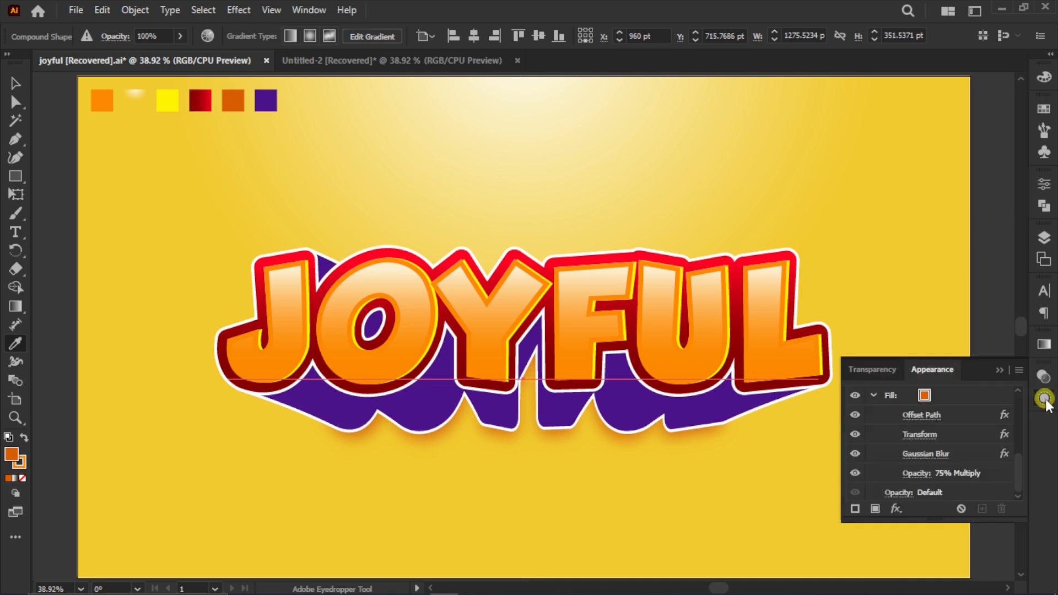
drag(1018, 441, 1020, 395)
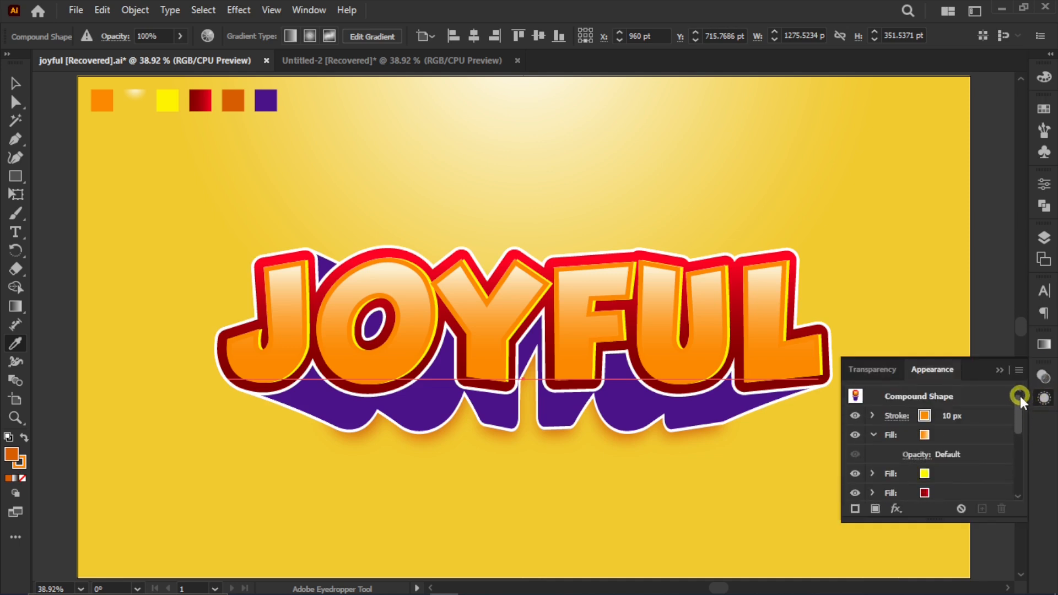
click(897, 436)
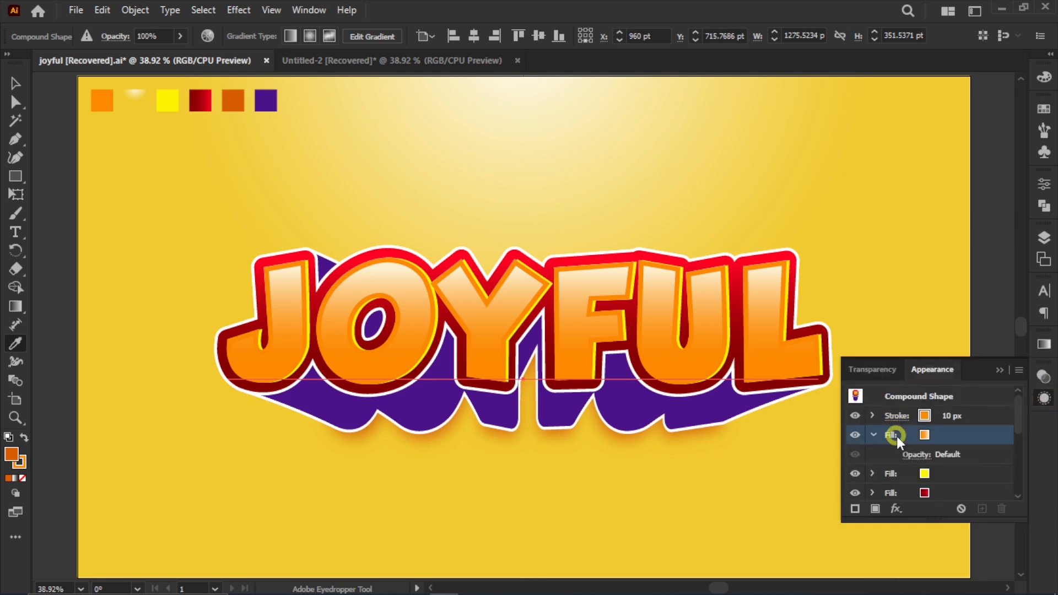
click(894, 507)
mouse_move(910, 265)
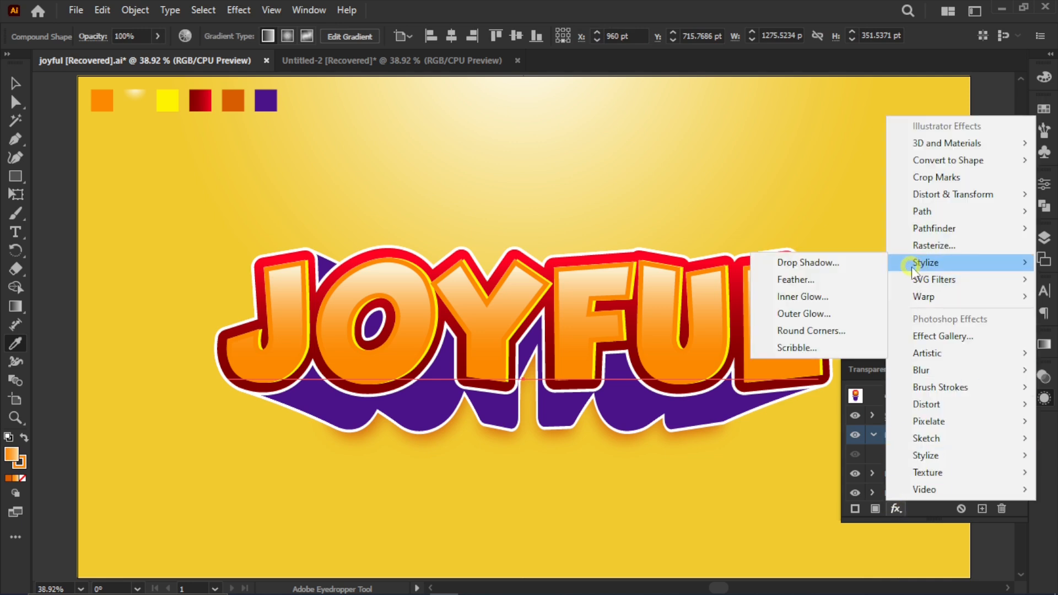
click(821, 301)
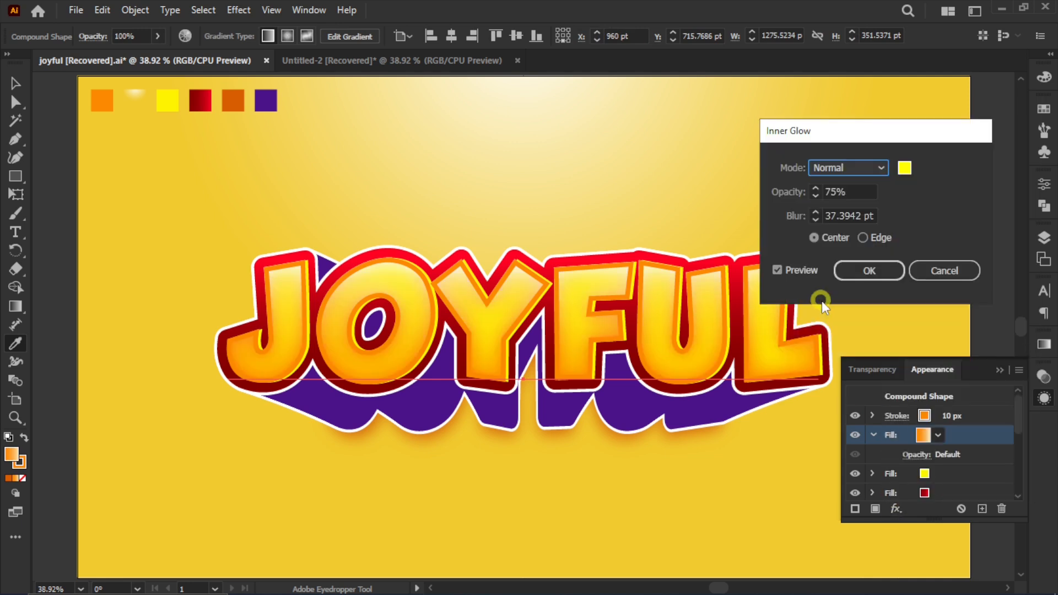
- Configure the Inner Glow as Normal mode, 75% opacity, 37 pt blur, Center, in yellow RGB 255, 248, 0, and apply it
click(868, 170)
click(866, 183)
click(844, 191)
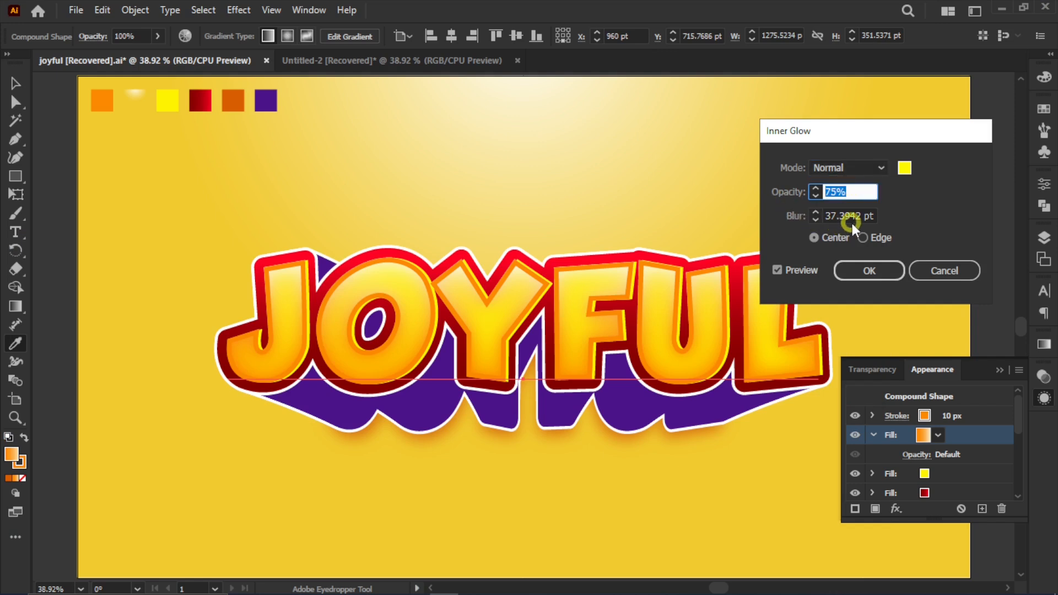
click(793, 219)
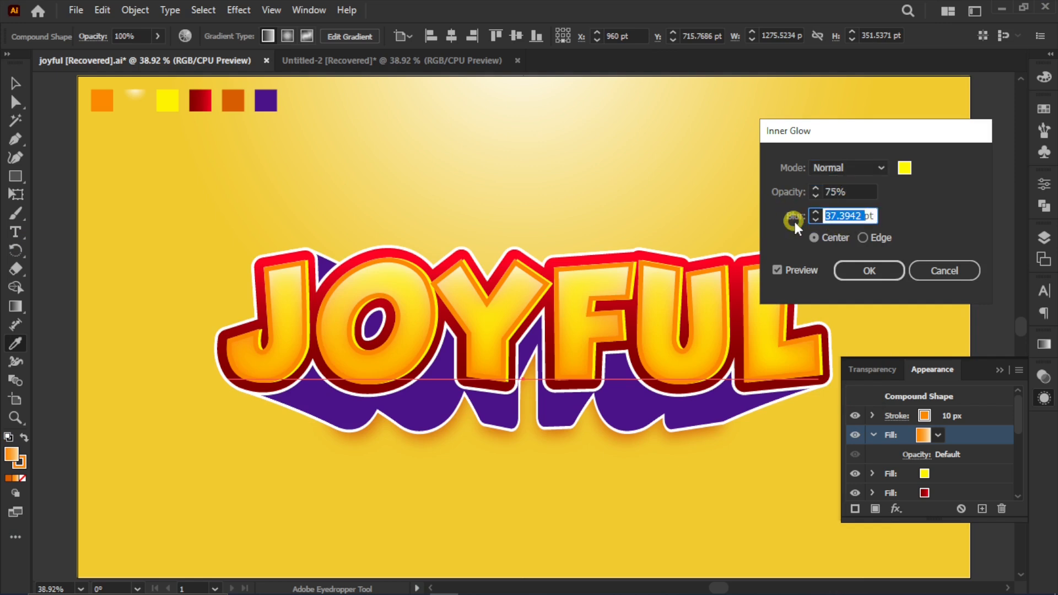
text(37)
click(813, 237)
click(901, 169)
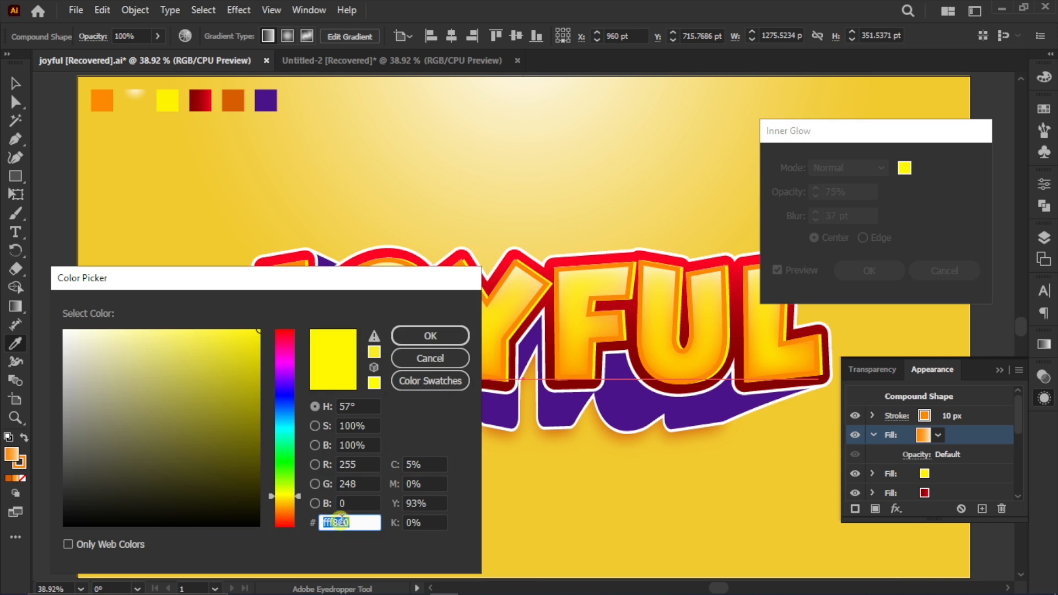
click(415, 337)
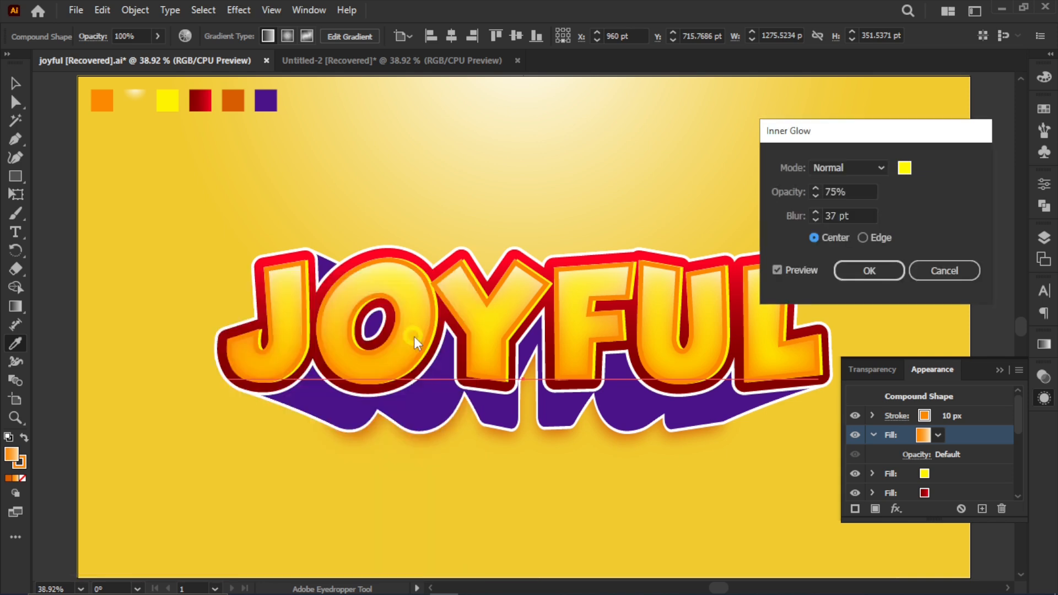
click(851, 272)
- Expand the purple extruded fill and add an Inner Glow effect to it
drag(1016, 417, 1006, 450)
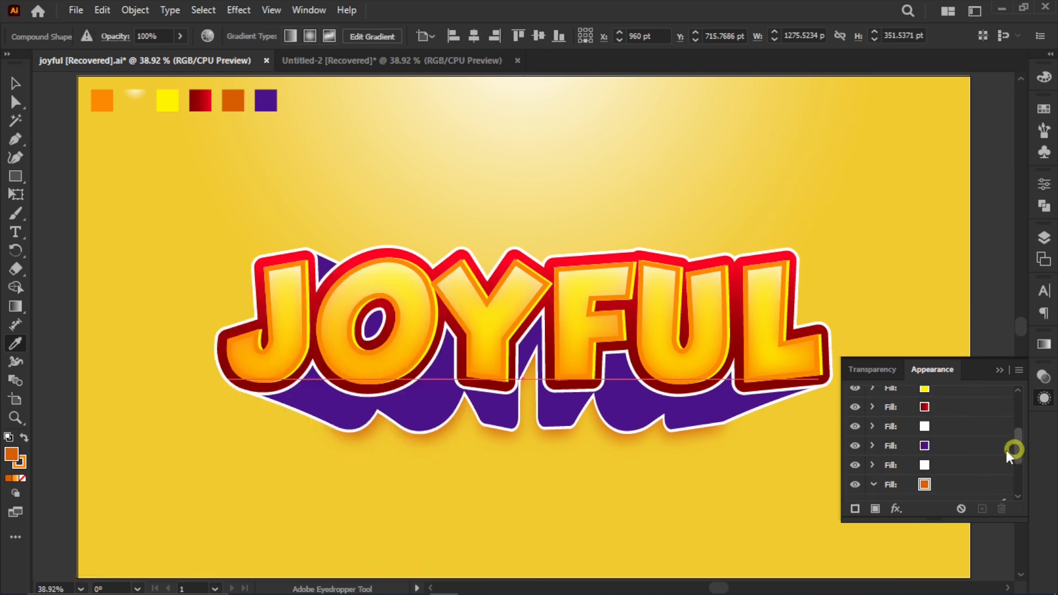
click(939, 448)
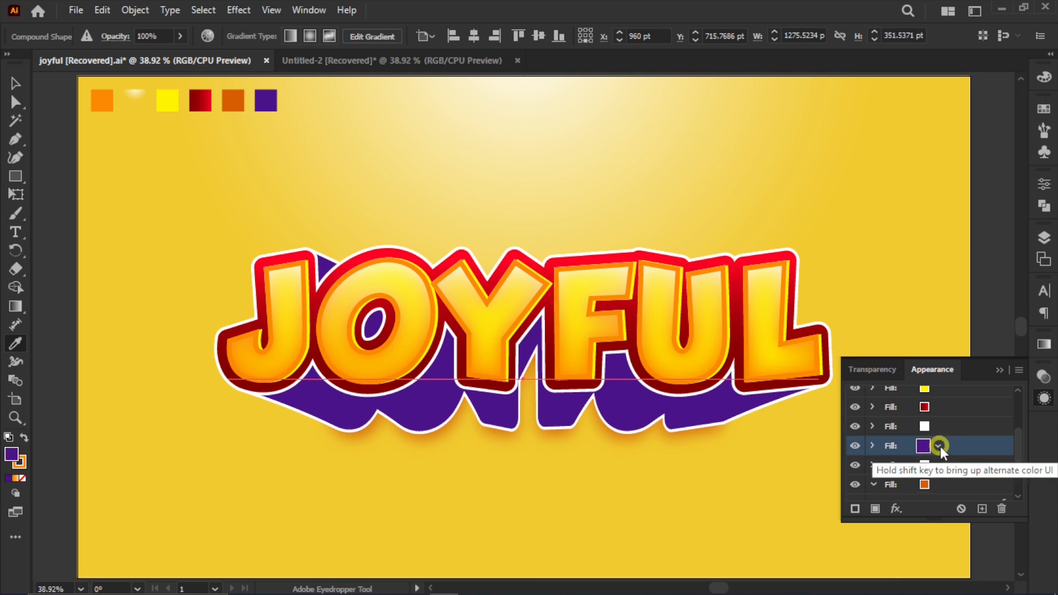
click(872, 445)
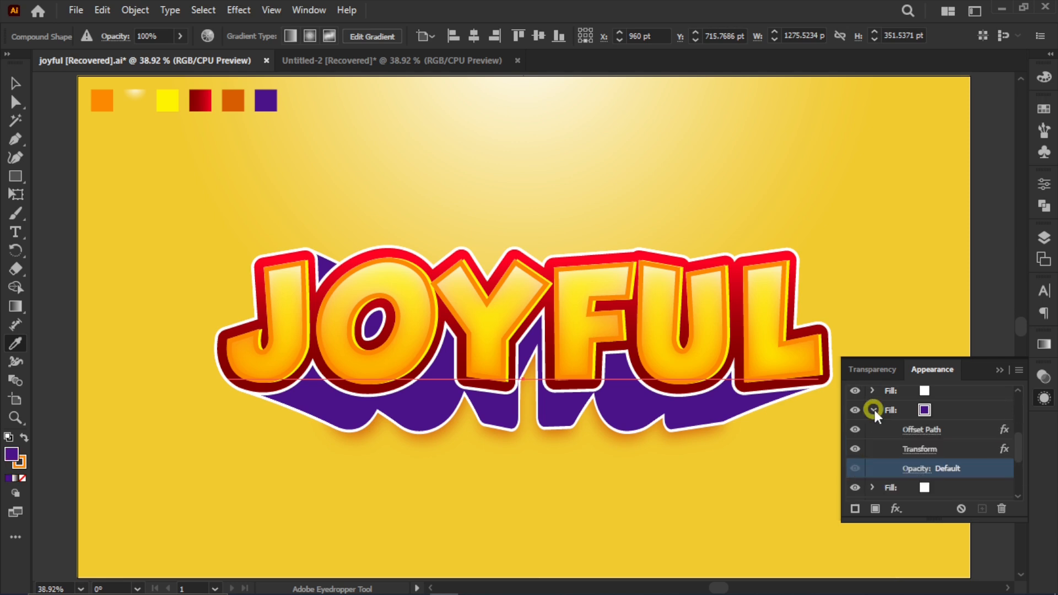
click(896, 508)
mouse_move(925, 262)
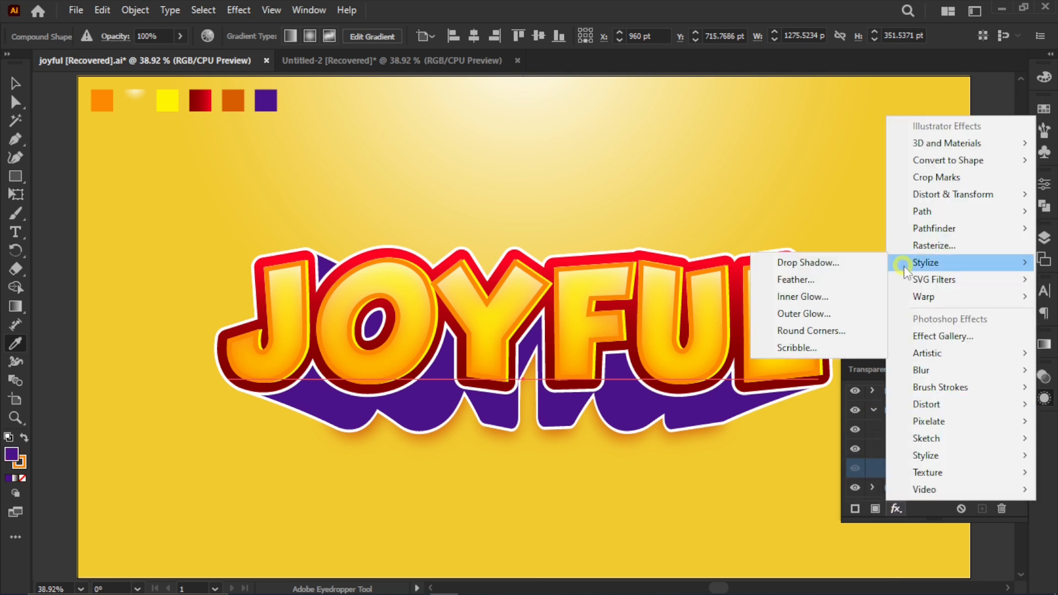
click(836, 296)
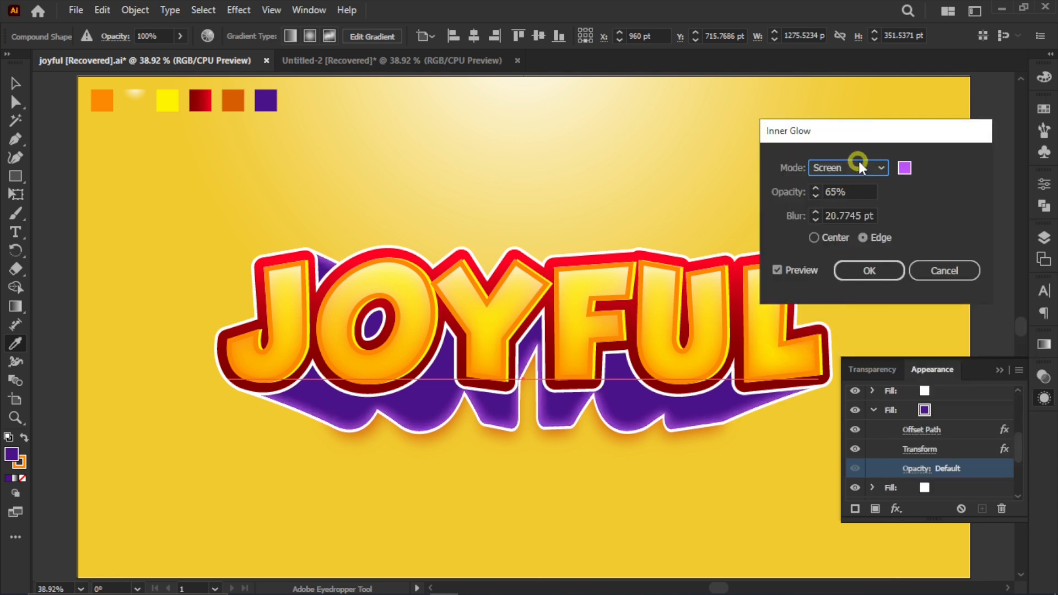
- Configure the purple fill's Inner Glow as Screen mode, 65% opacity, 20 pt blur, Edge, in light purple, and apply it
click(861, 165)
click(844, 227)
click(889, 171)
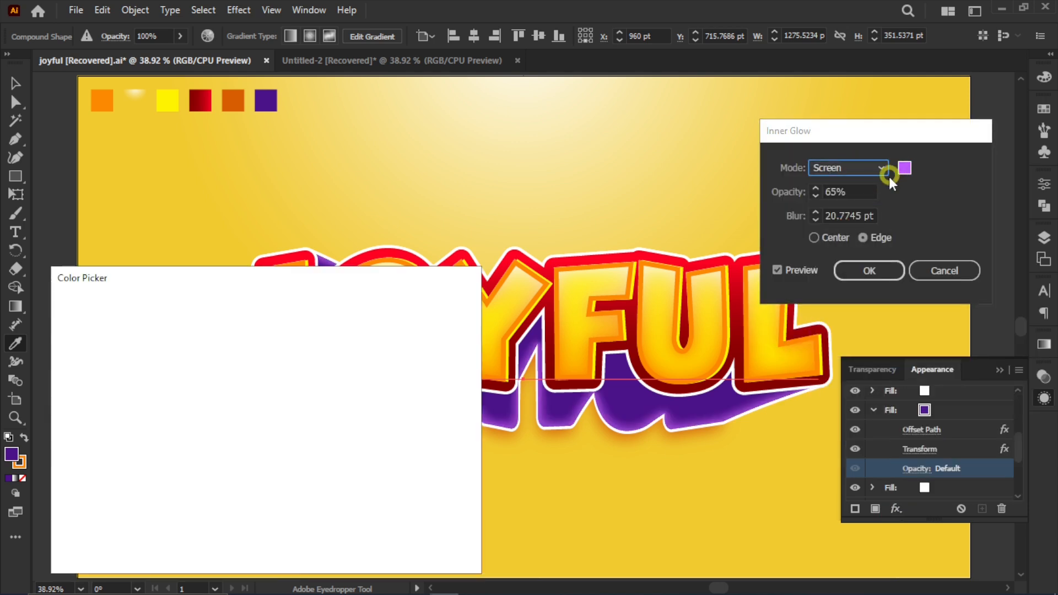
click(421, 330)
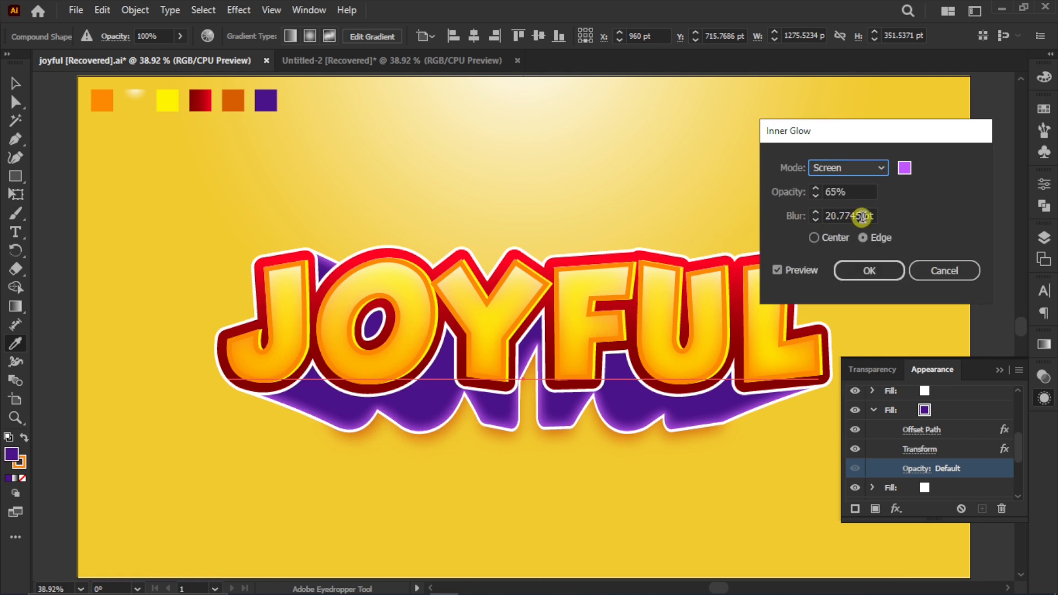
drag(870, 216, 808, 217)
key(Down)
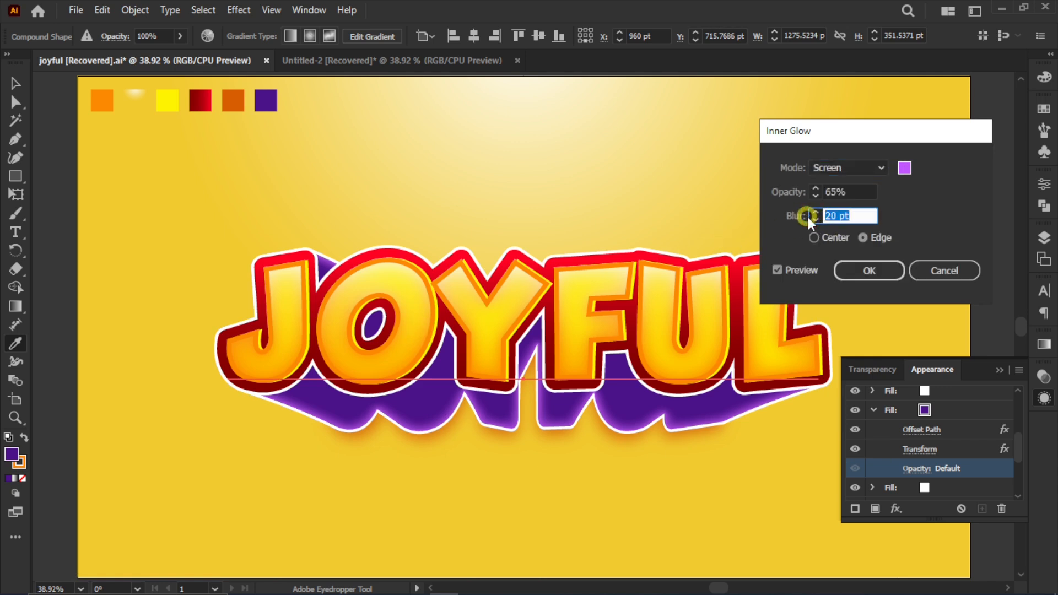
click(862, 237)
click(868, 270)
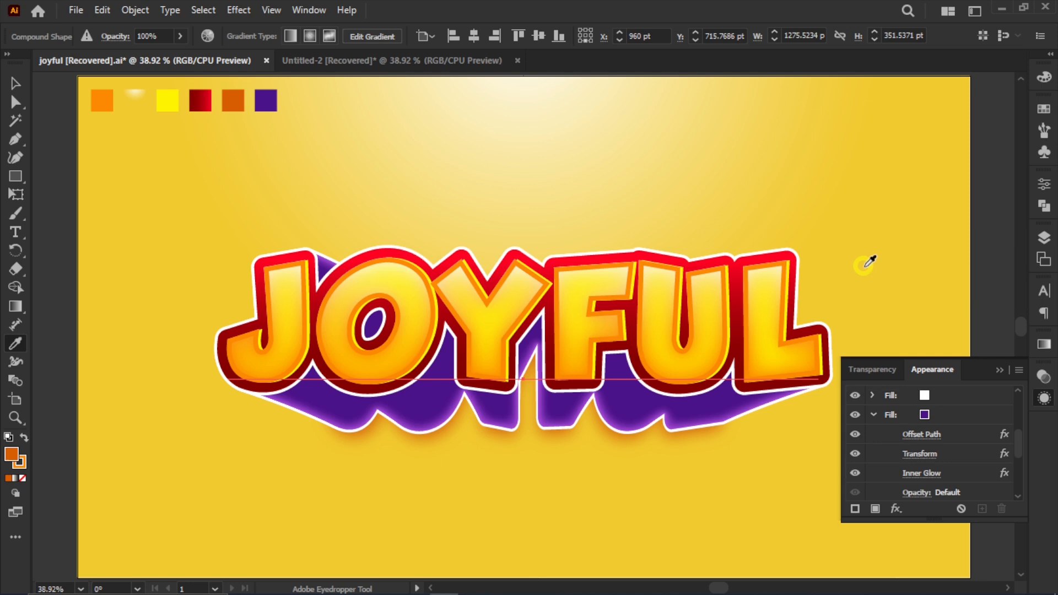
- Collapse the expanded fills in the text's appearance stack and hide the appearance settings
click(872, 414)
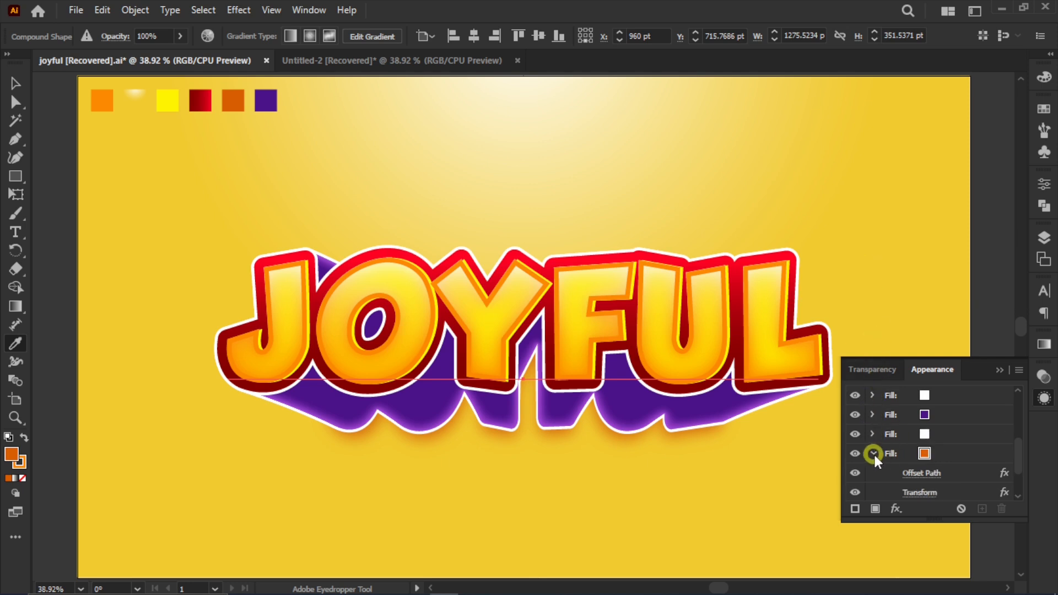
drag(1018, 475, 1017, 436)
click(873, 403)
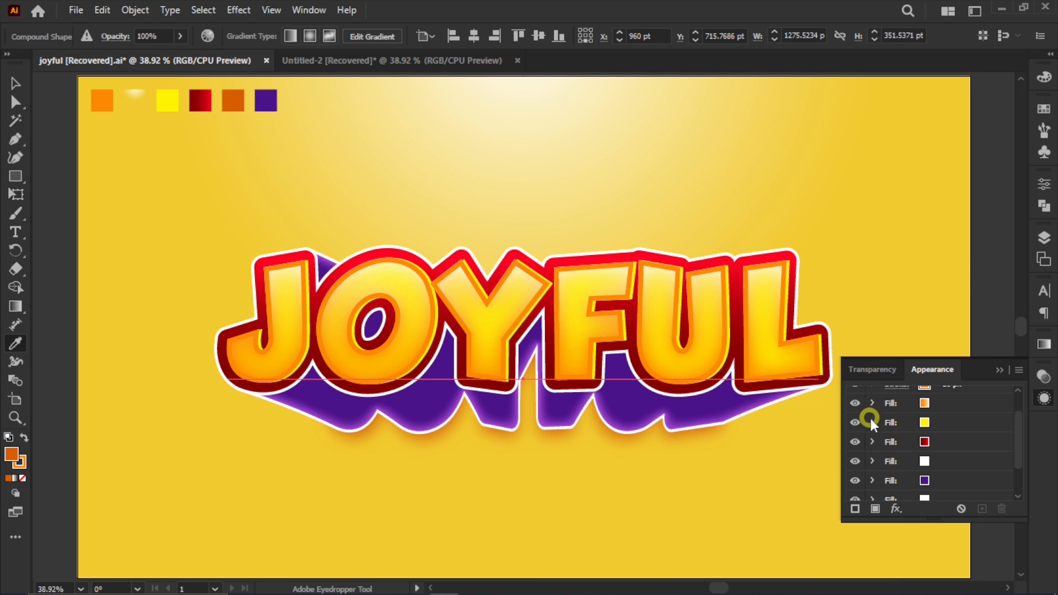
click(871, 422)
click(1042, 396)
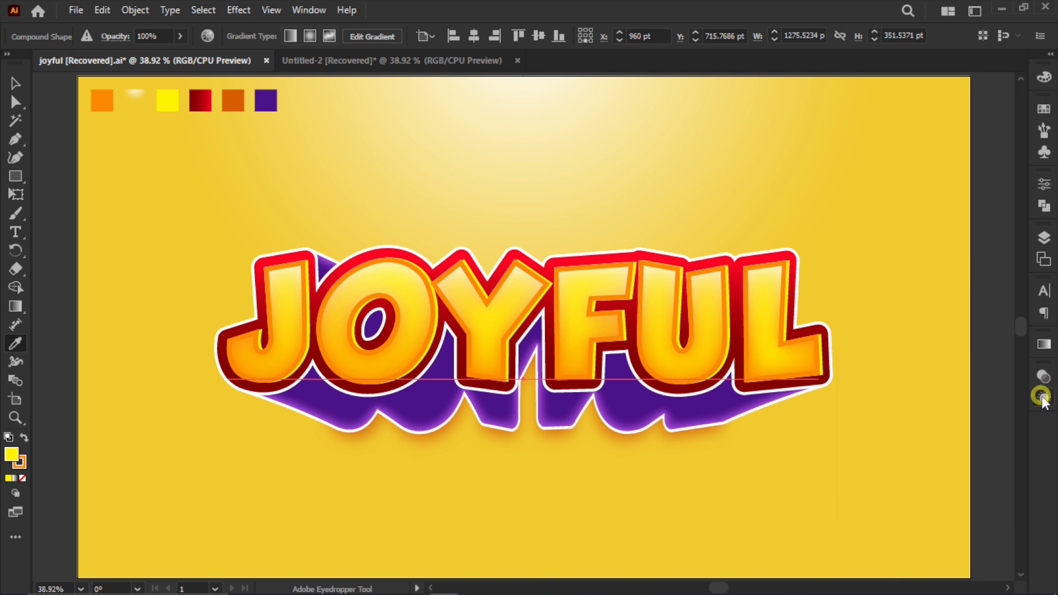
- Reduce the JOYFUL text's character tracking to 50 and hide the character settings
click(1043, 290)
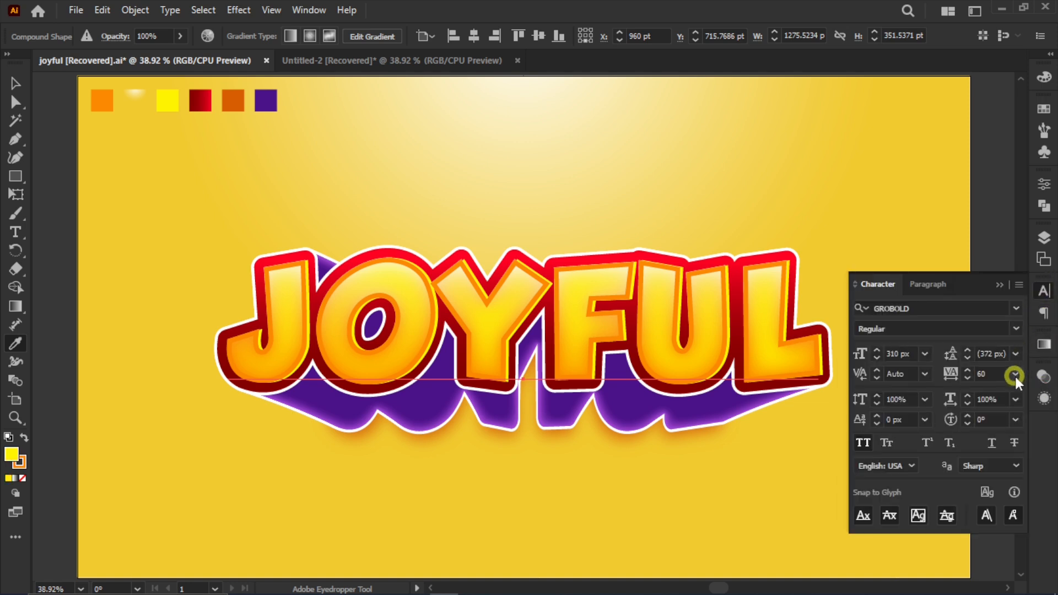
click(995, 373)
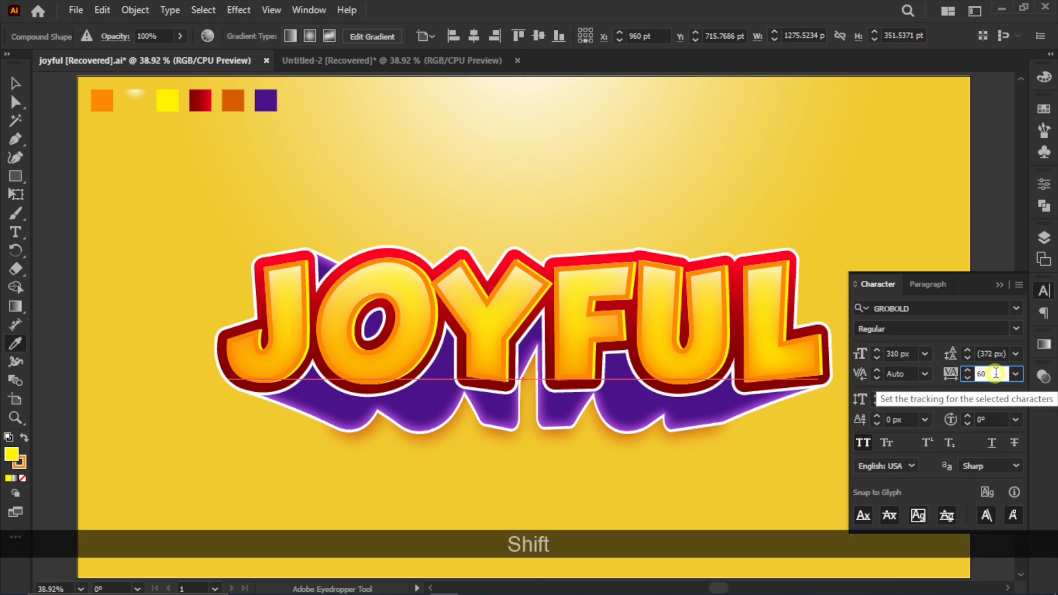
key(shift+Down)
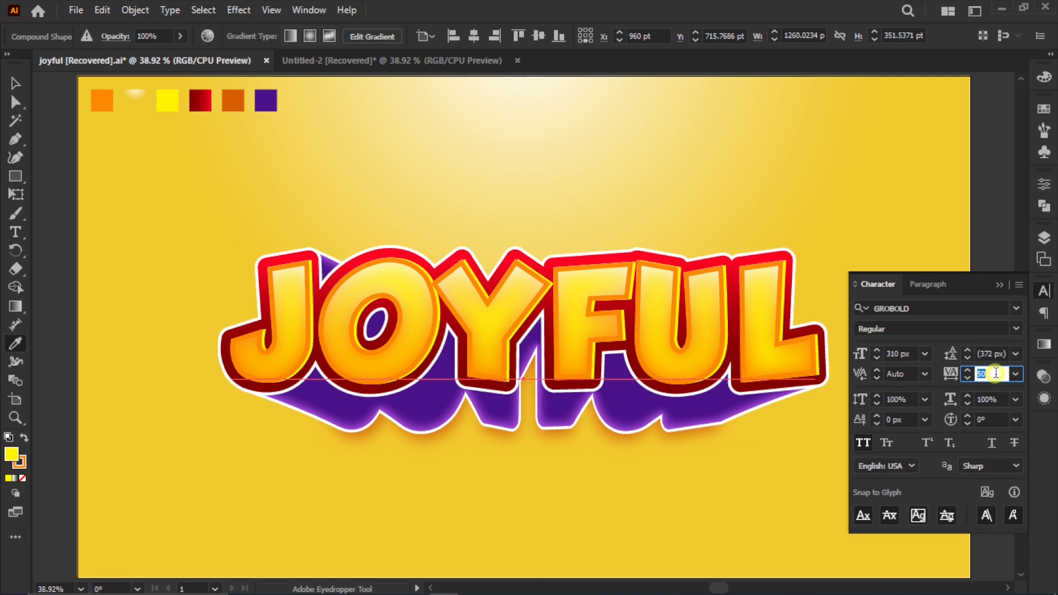
click(1045, 287)
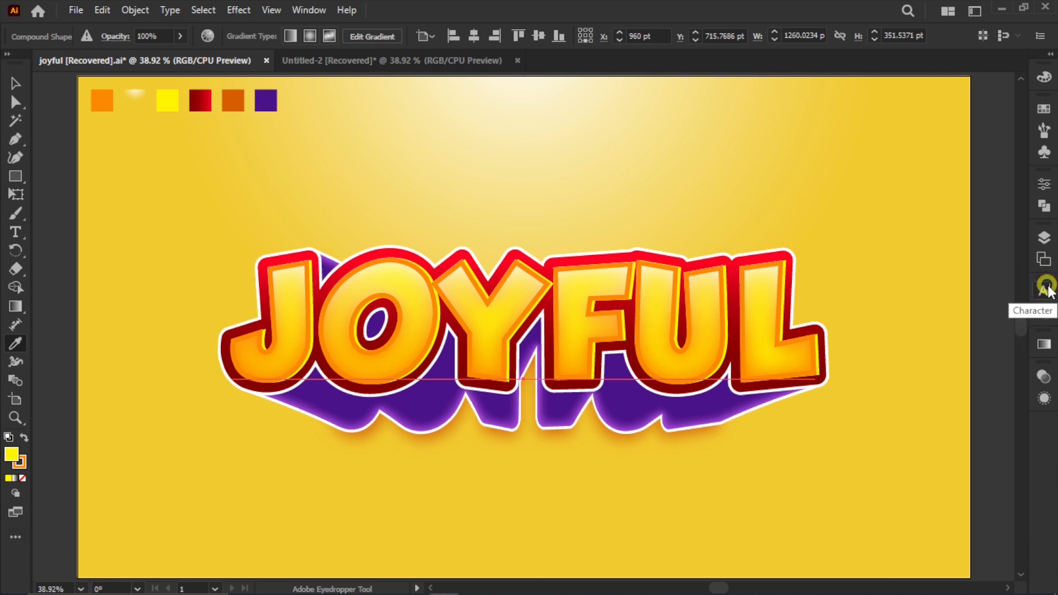
- Test the live text effect by replacing the word JOYFUL with MOMENT, and undo the replacement
click(15, 231)
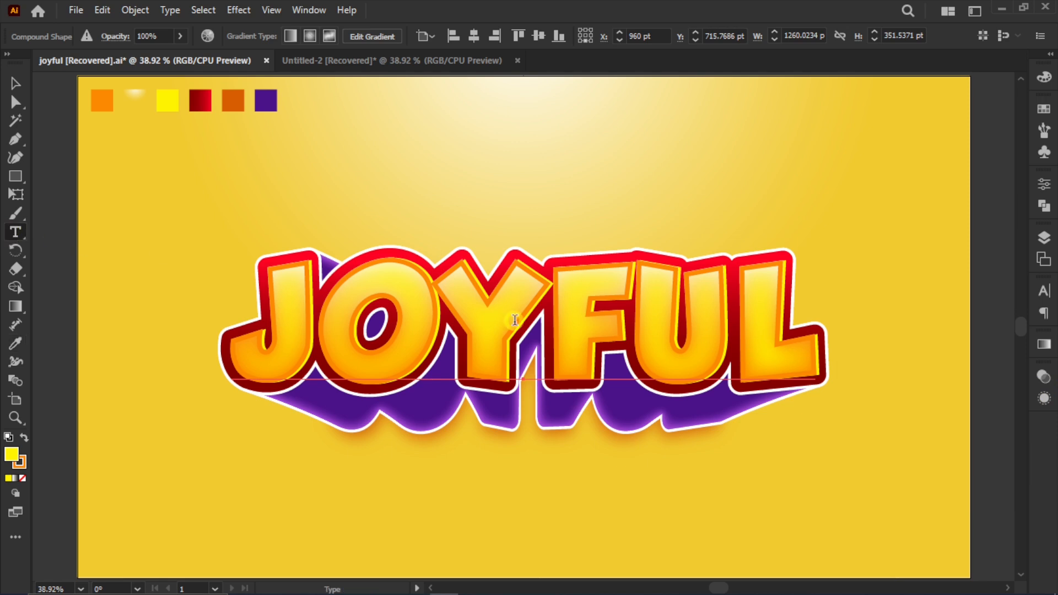
click(524, 322)
key(ctrl+a)
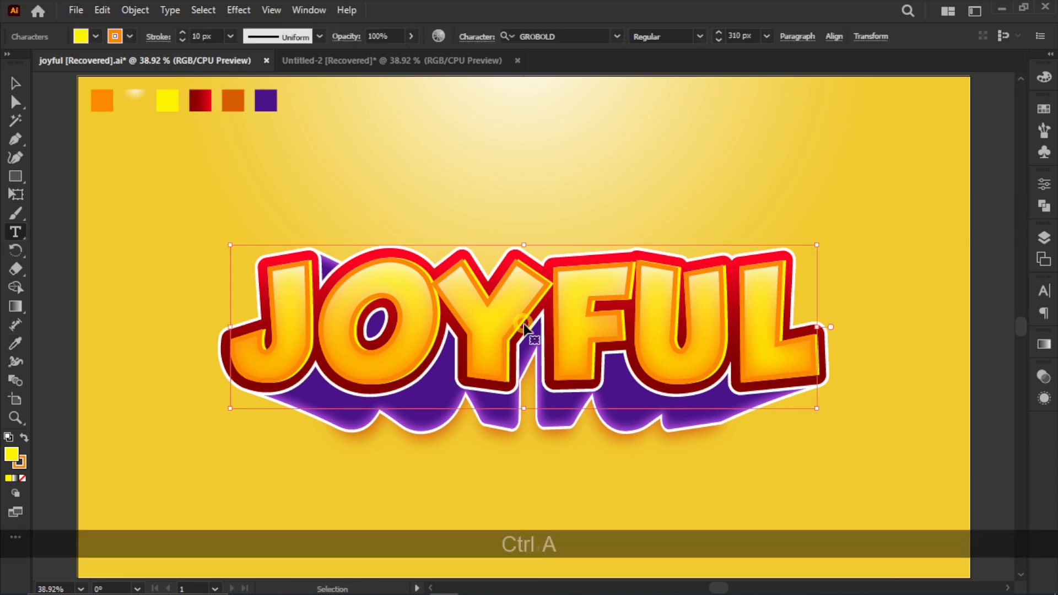
key(Delete)
text(M)
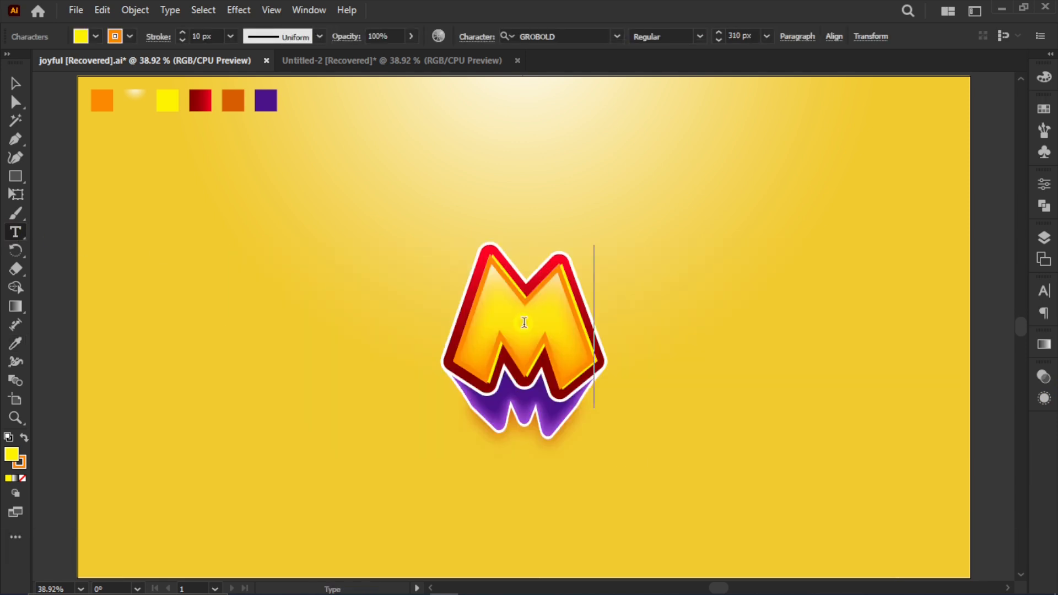
text(OMENT)
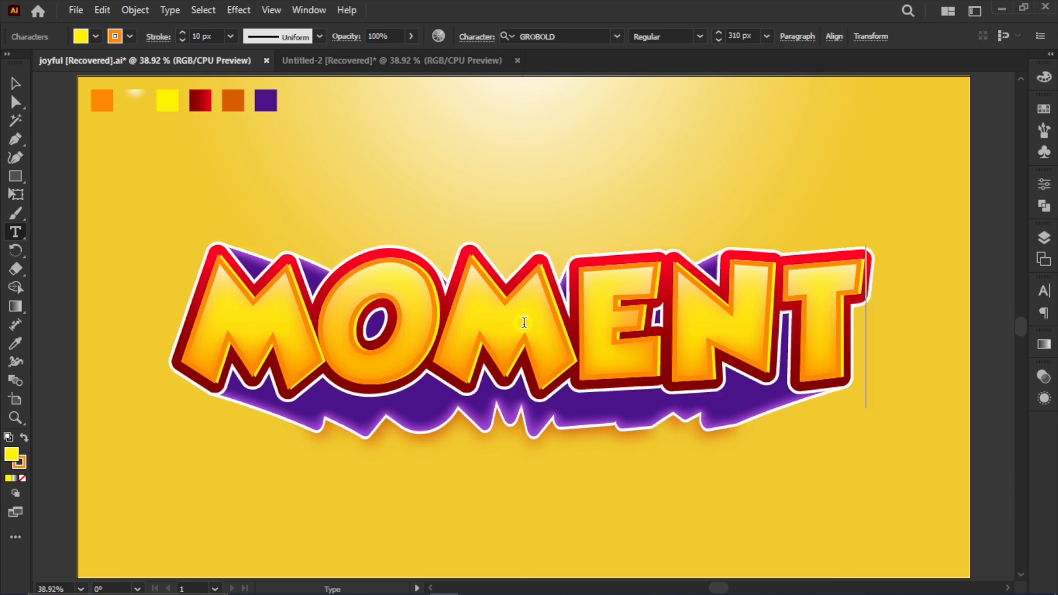
click(17, 84)
click(278, 183)
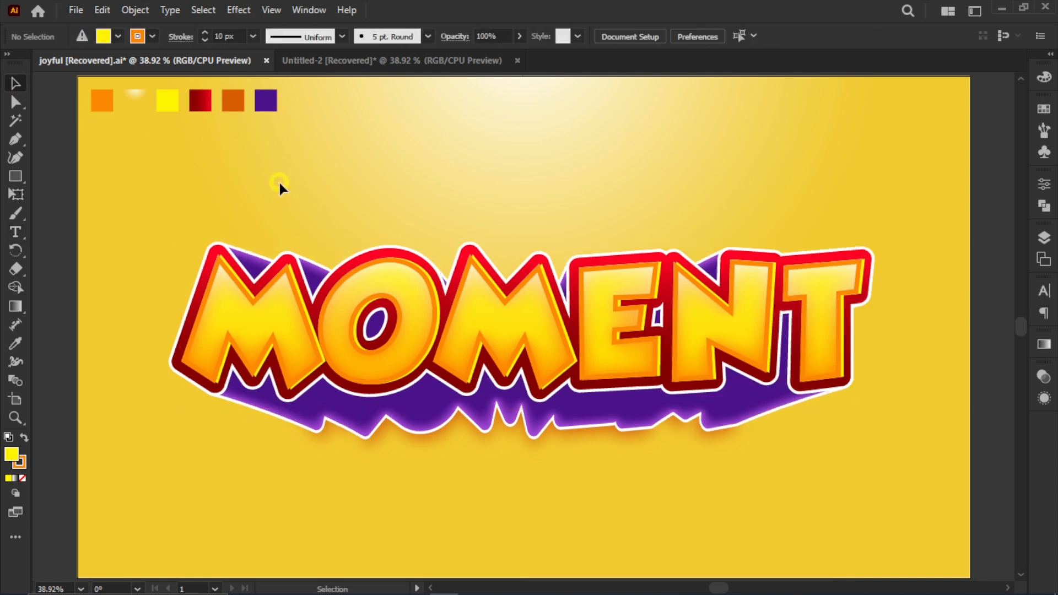
key(ctrl+z)
click(279, 183)
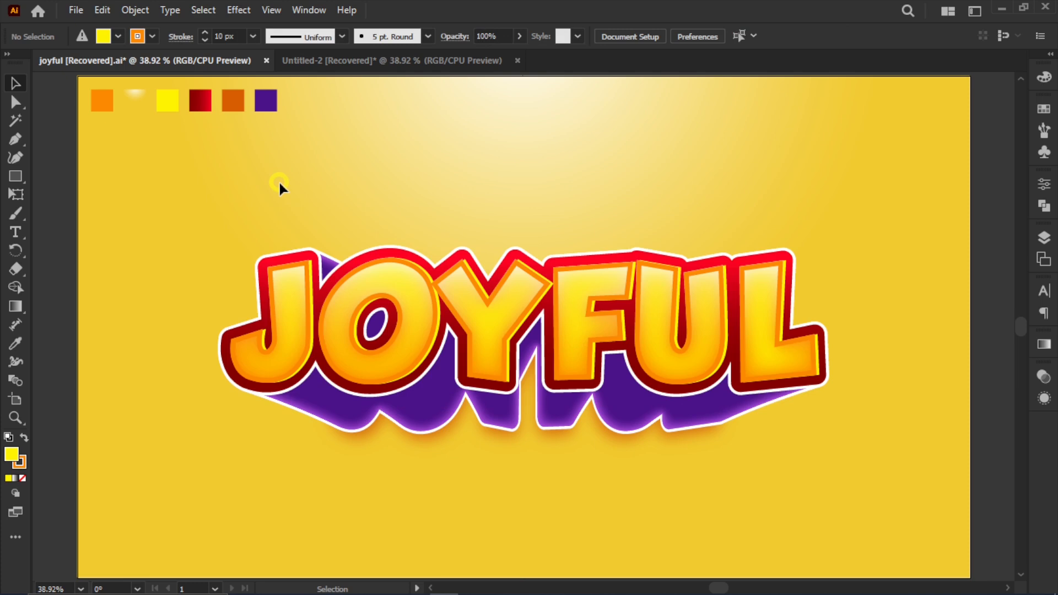